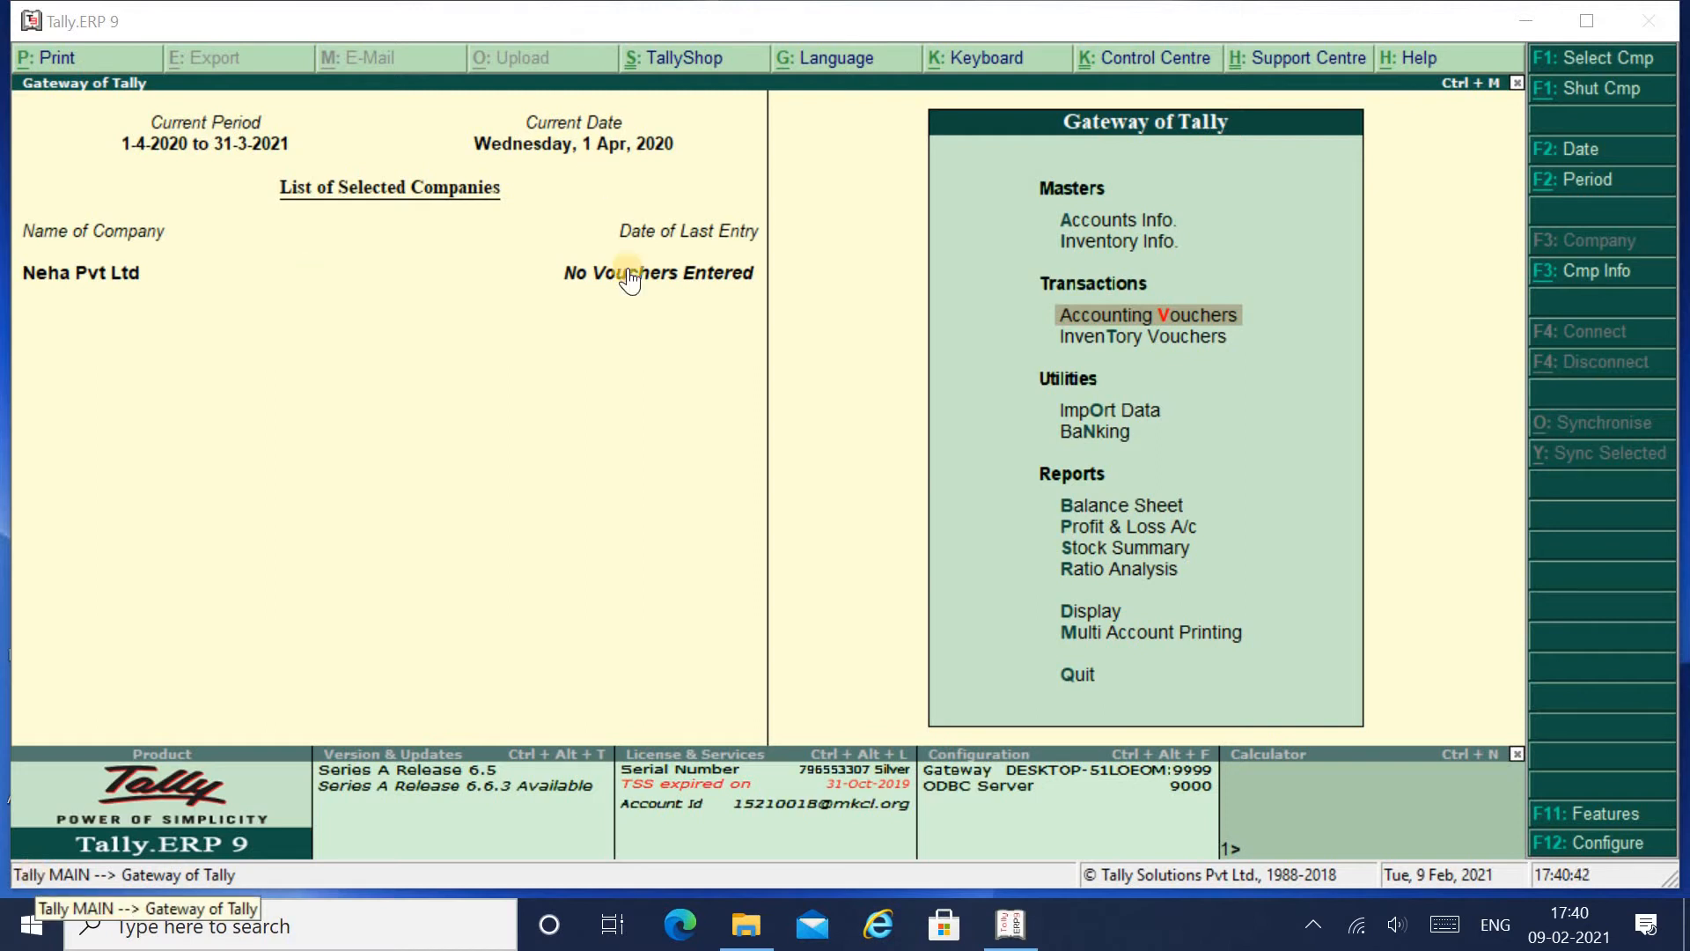
Open a new Contra voucher in Accounting Vouchers.
click(1187, 312)
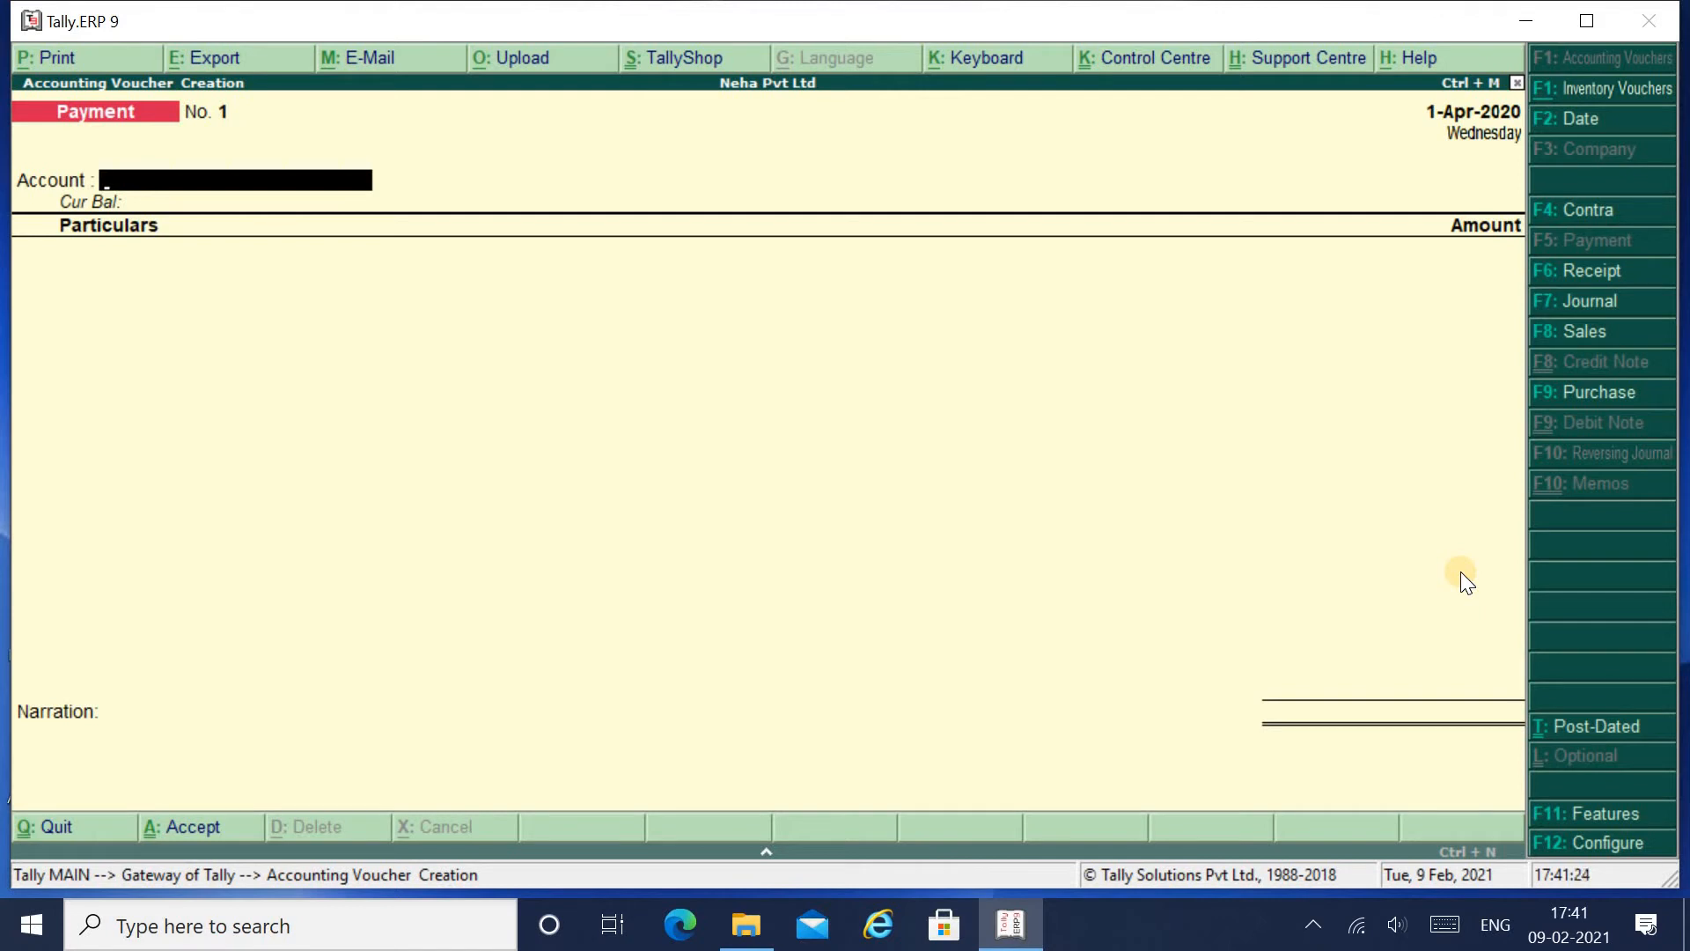
click(1584, 214)
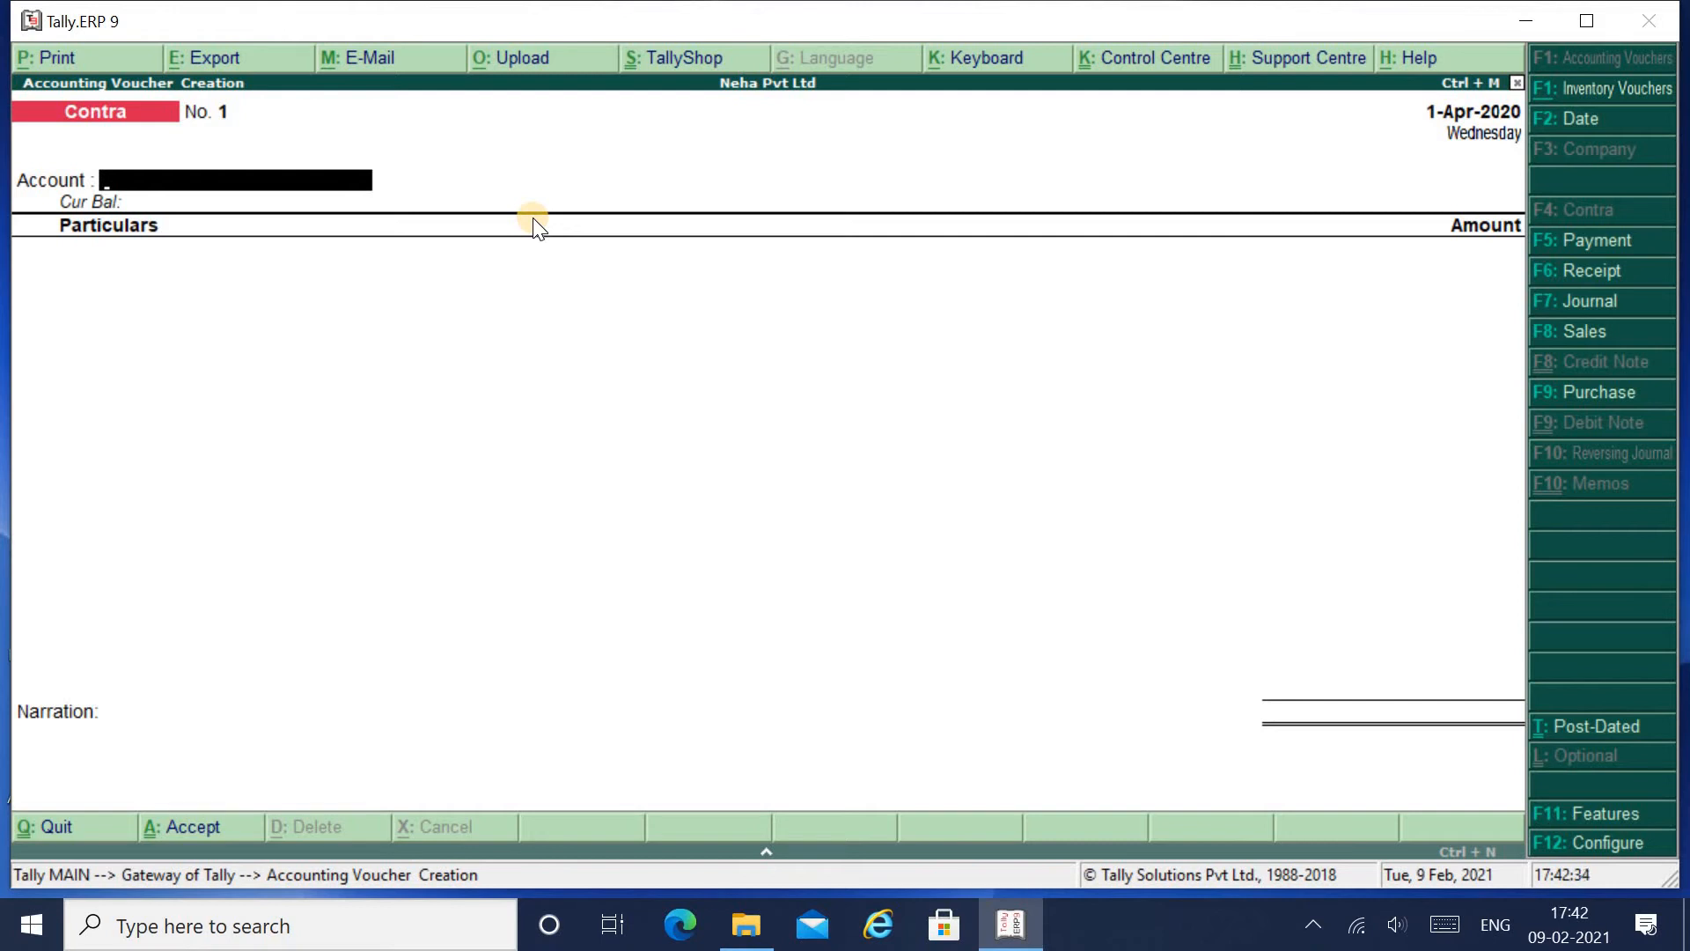
key(Return)
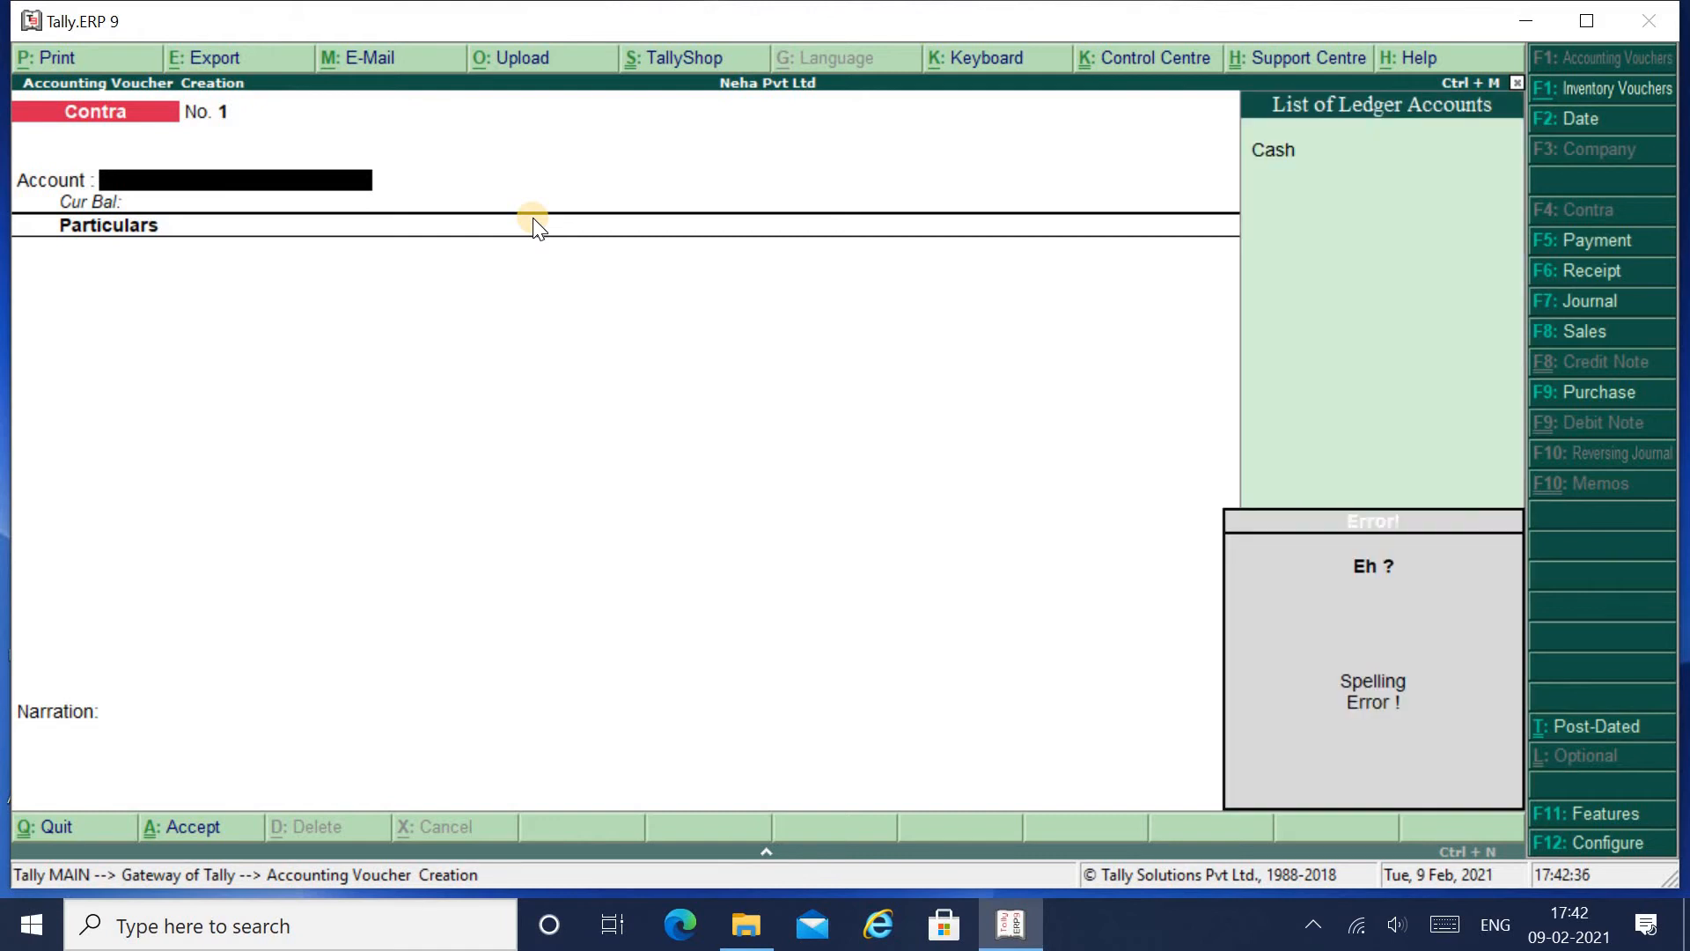
Start a new ledger from the voucher's Account field, naming it "Icici Bank A/c No" followed by the account number.
key(alt+c)
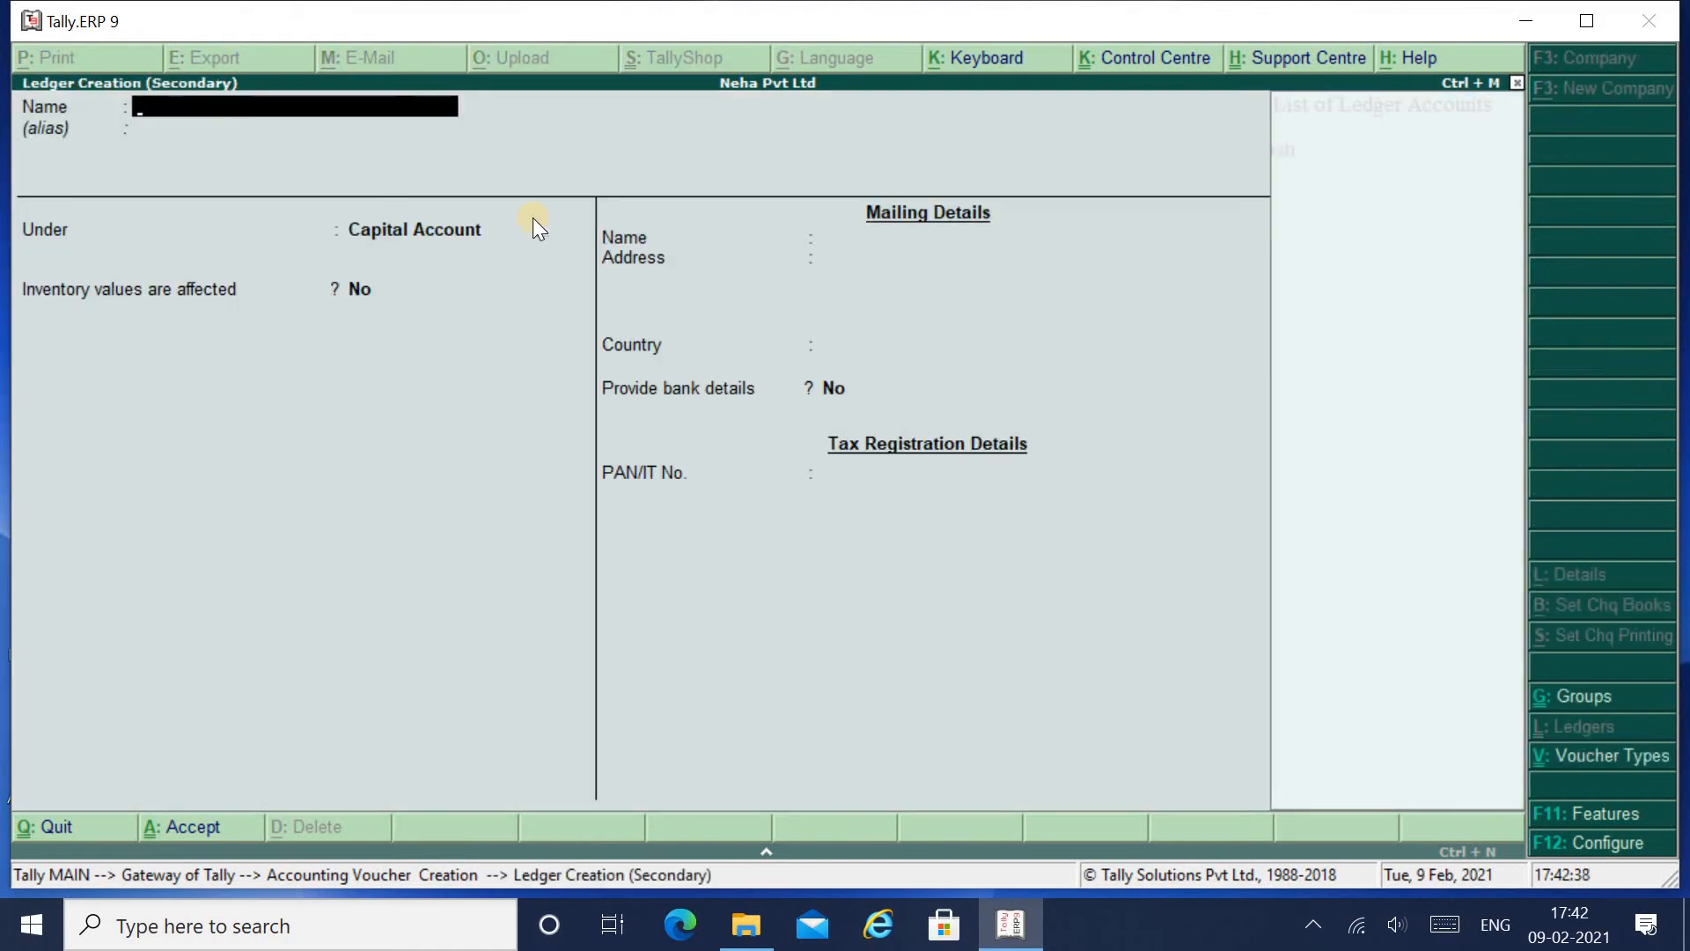
text(Icici Bank A/c N)
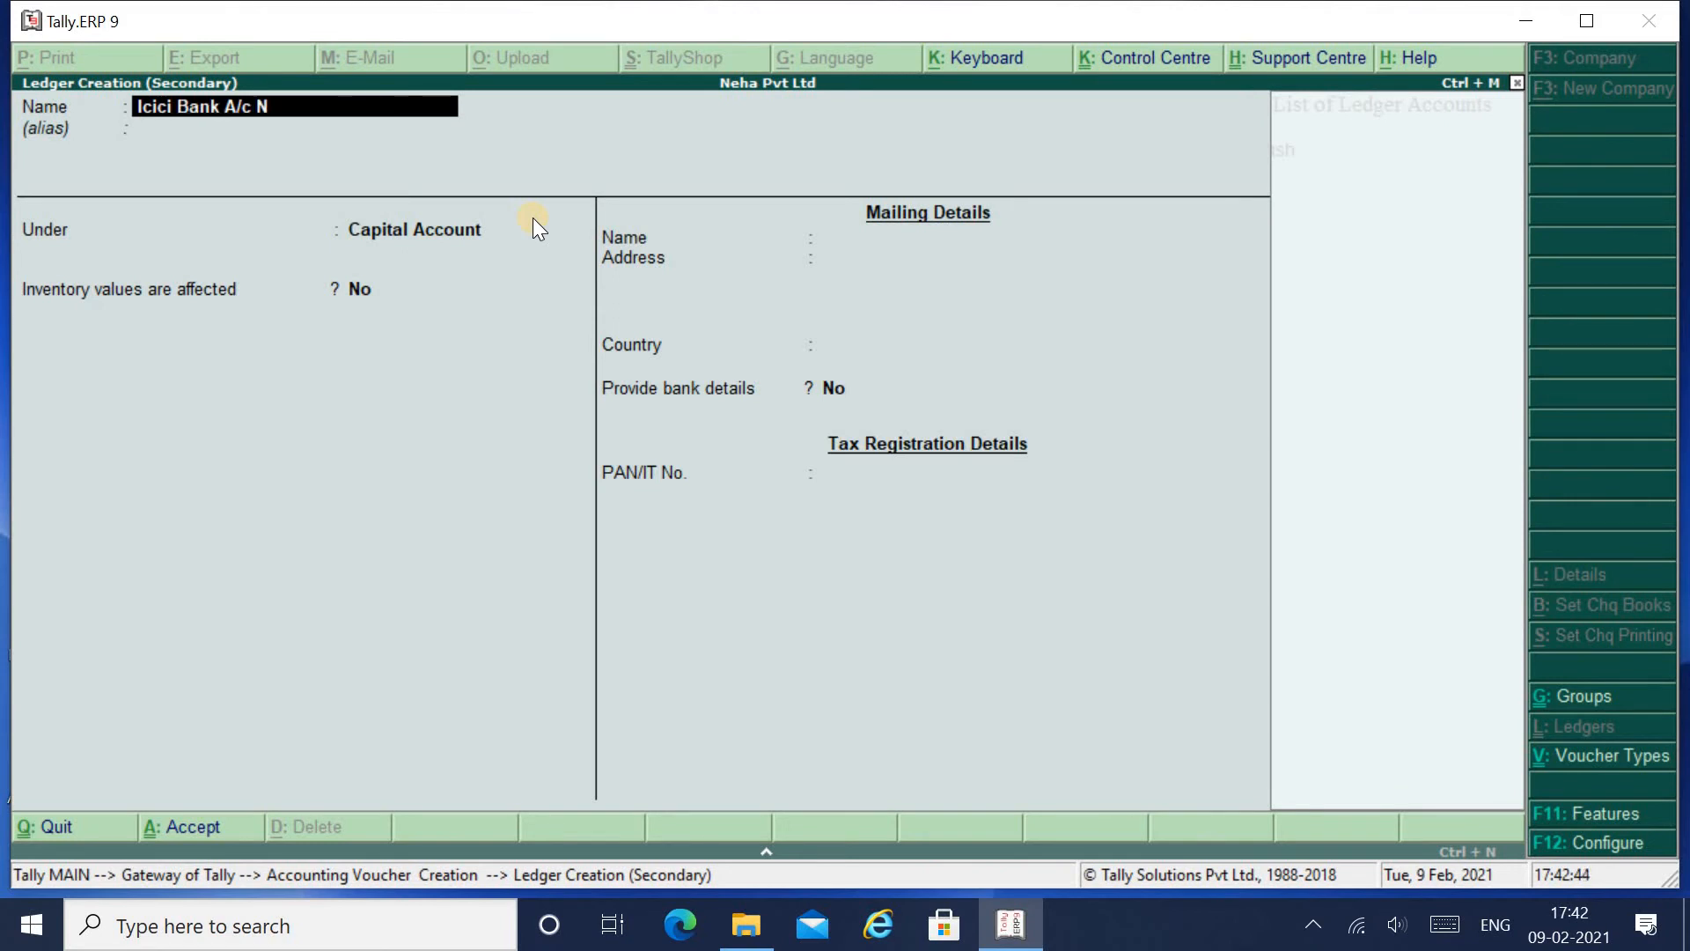
text(o 001)
key(Return)
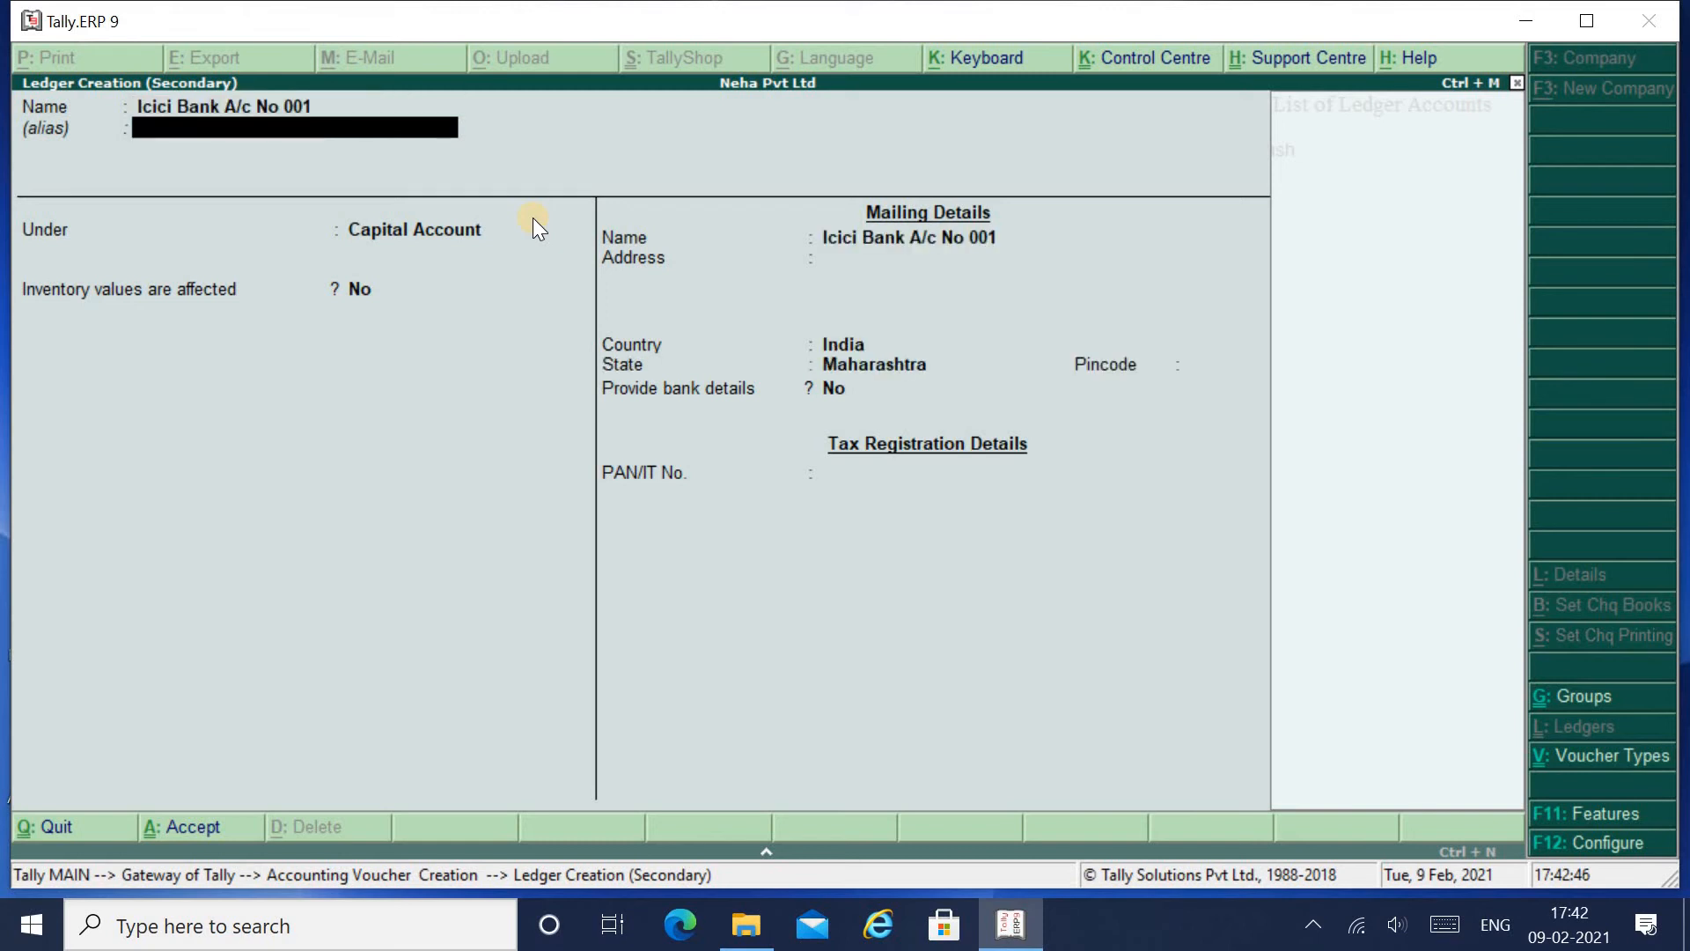
Place the new bank ledger under the Bank Accounts group.
text(Bank)
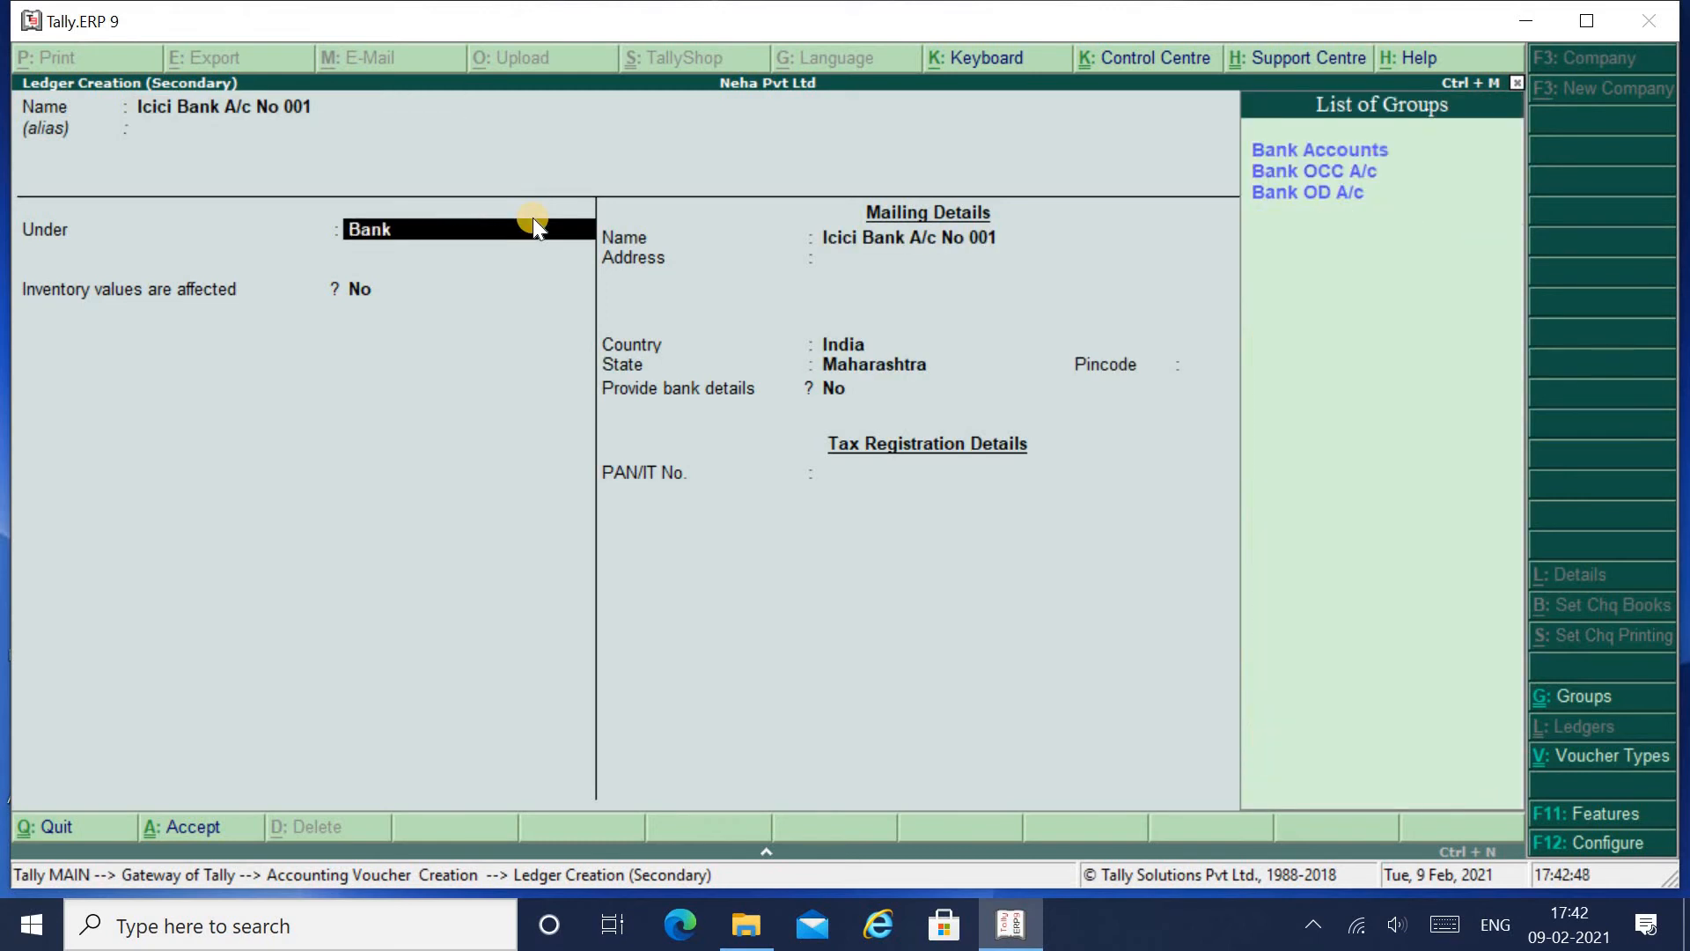
key(Down)
key(Up)
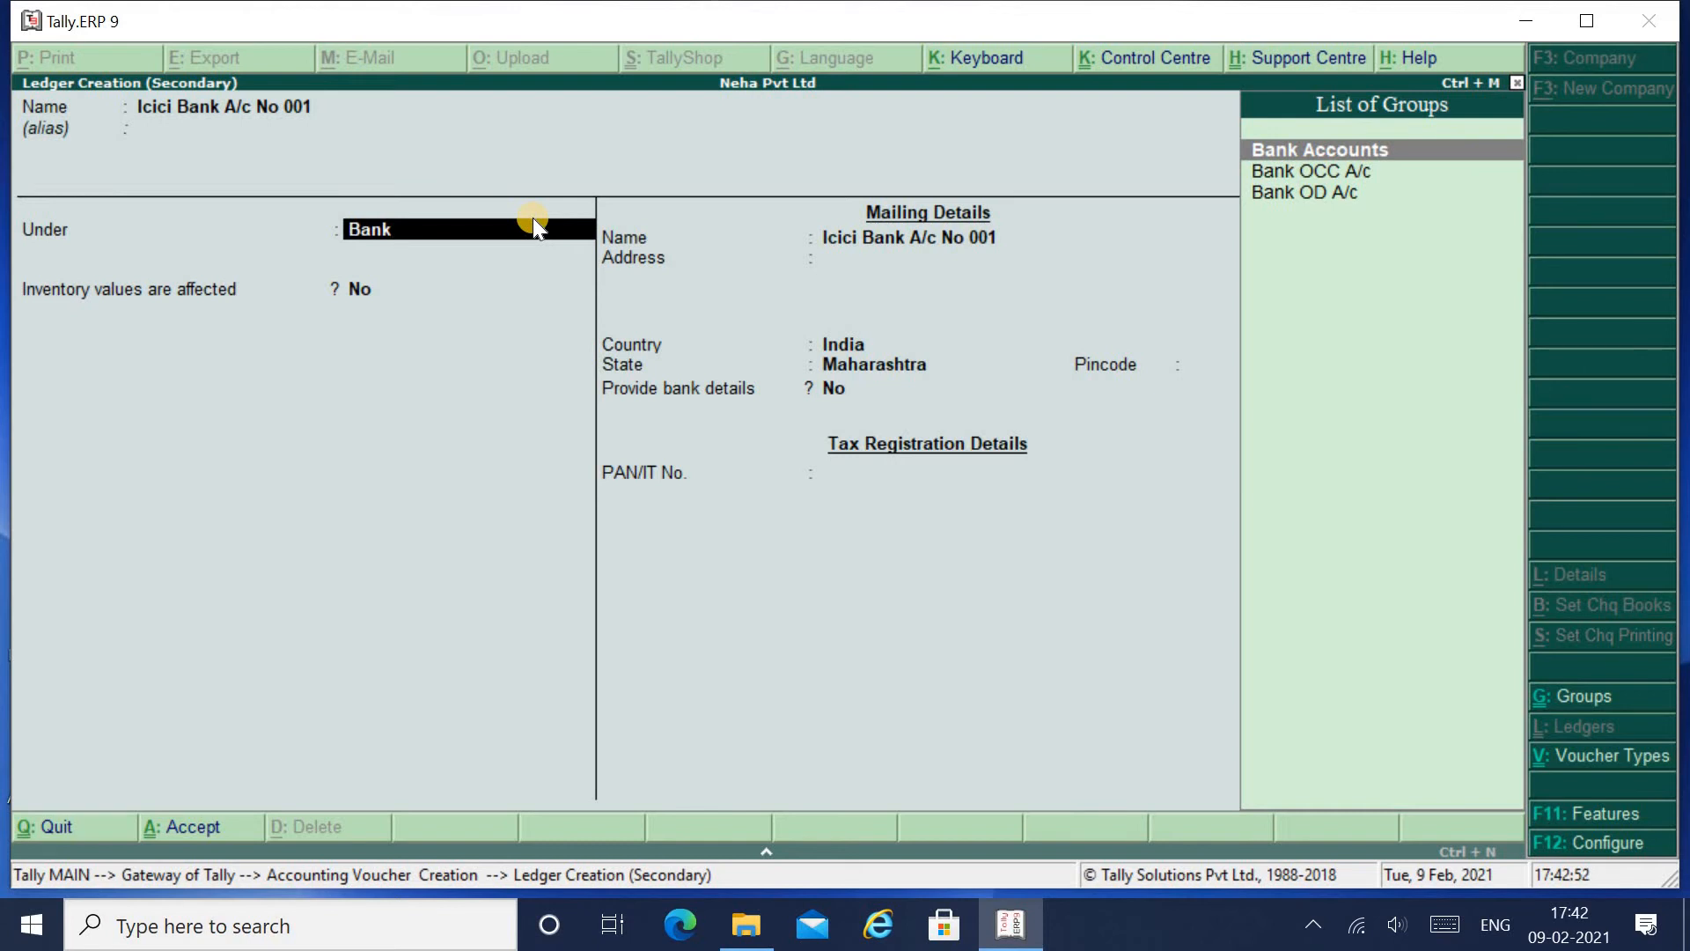
key(Down)
key(Down)
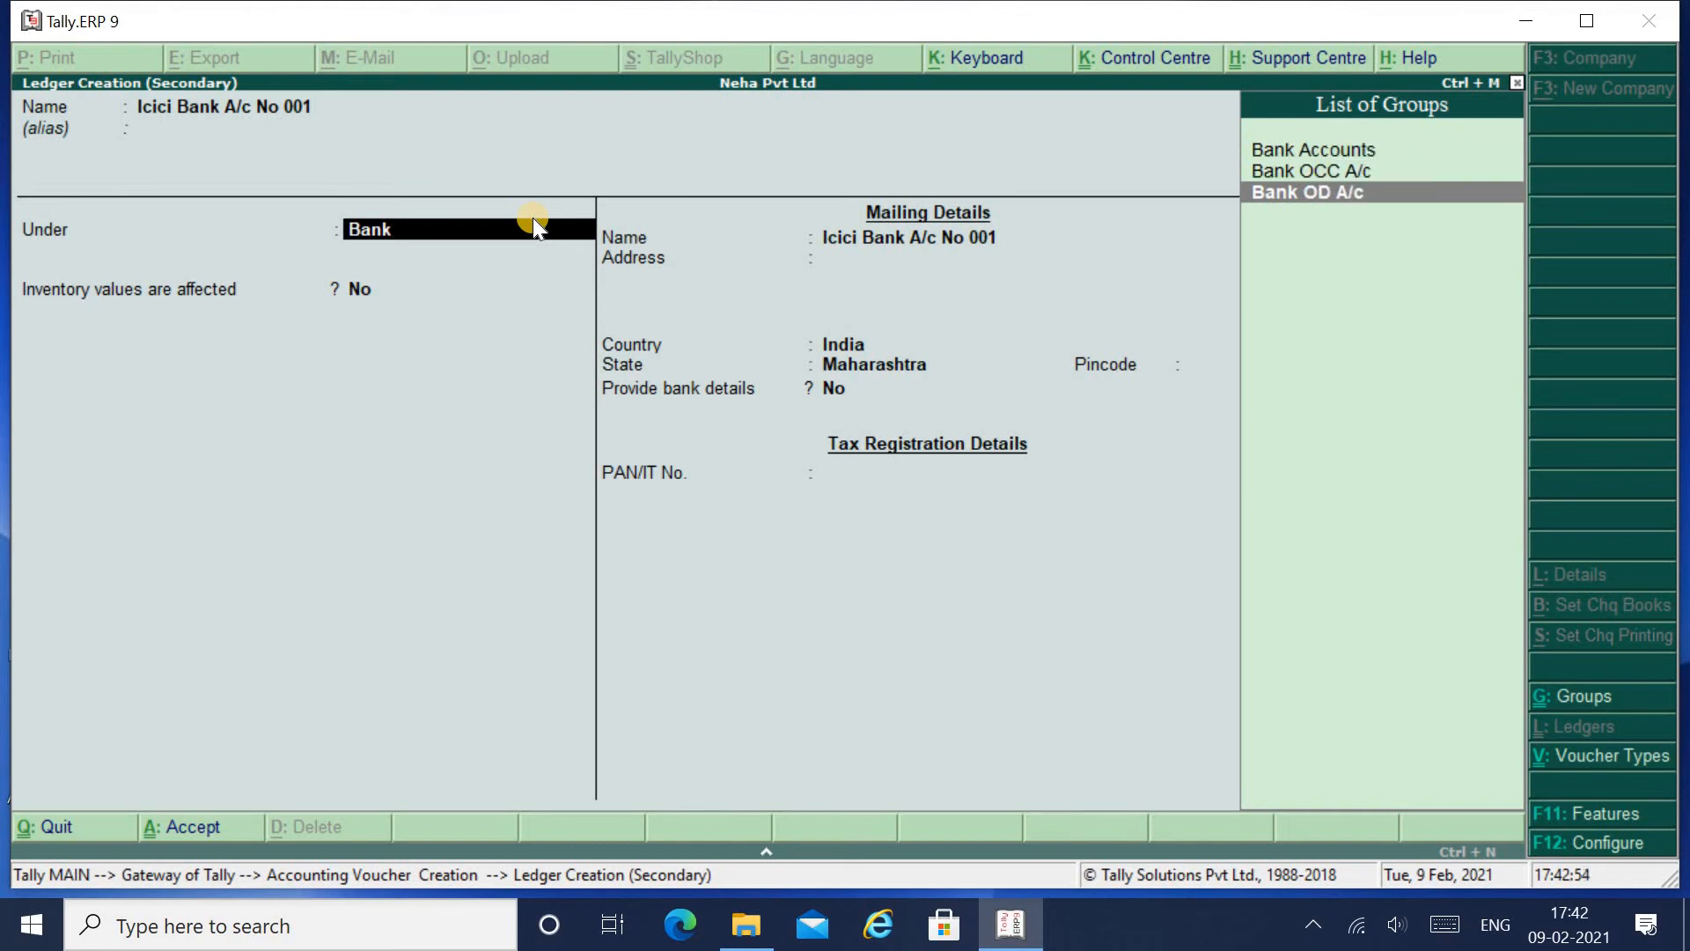
key(Up)
key(Up)
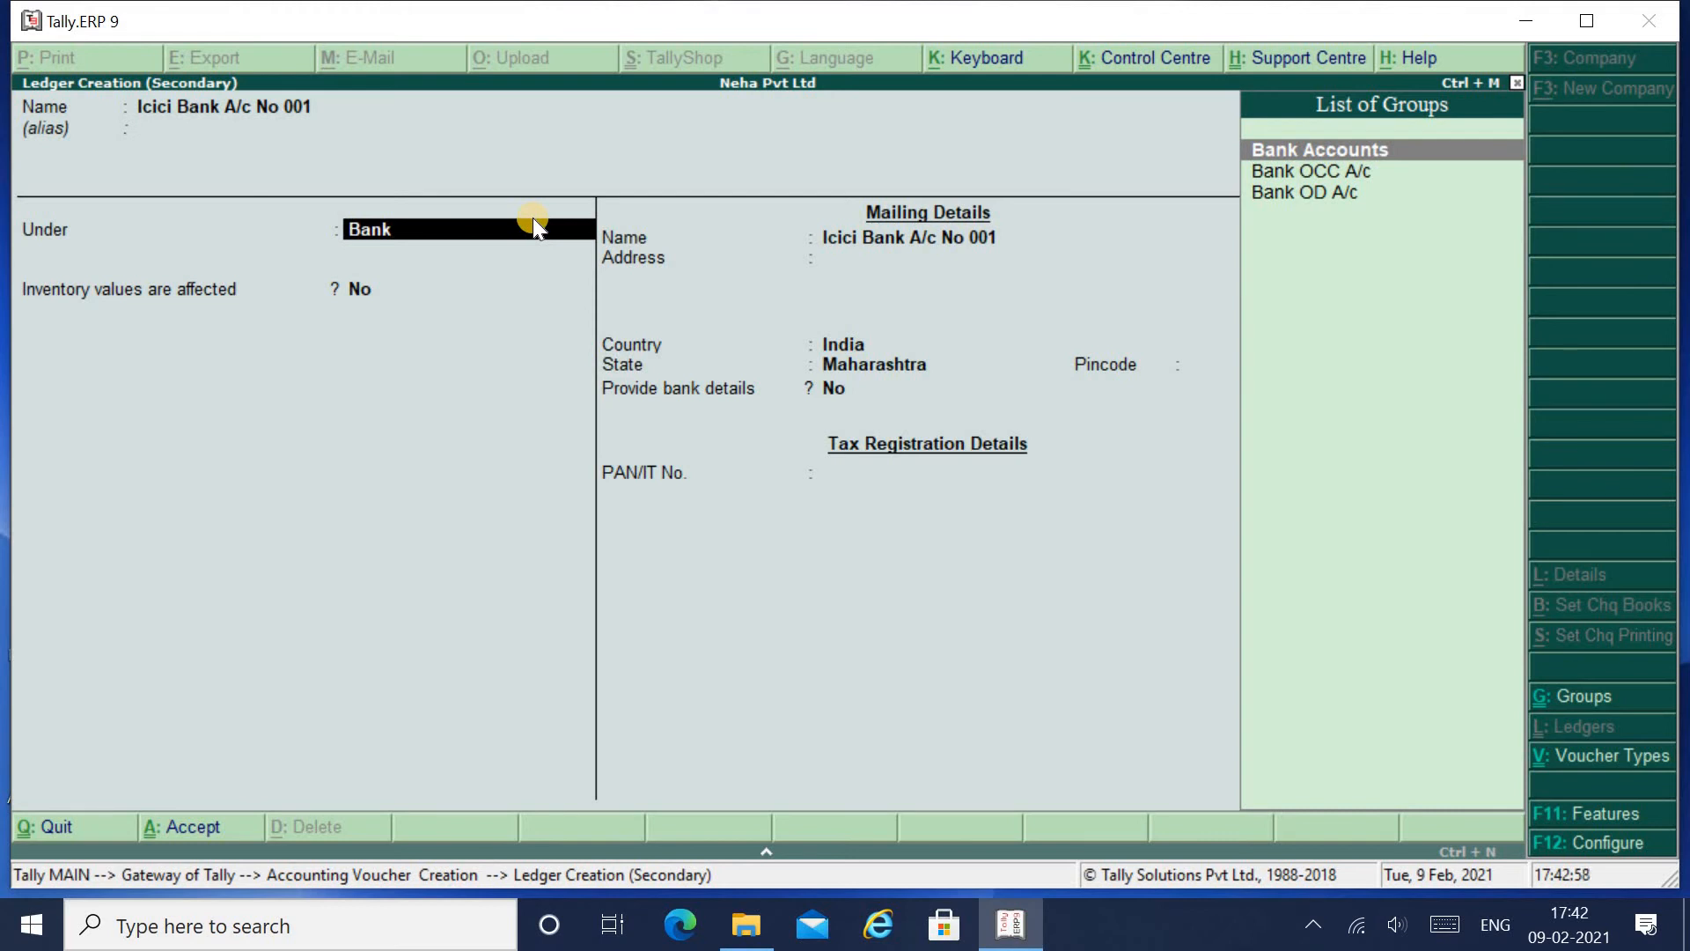
key(Return)
key(Return)
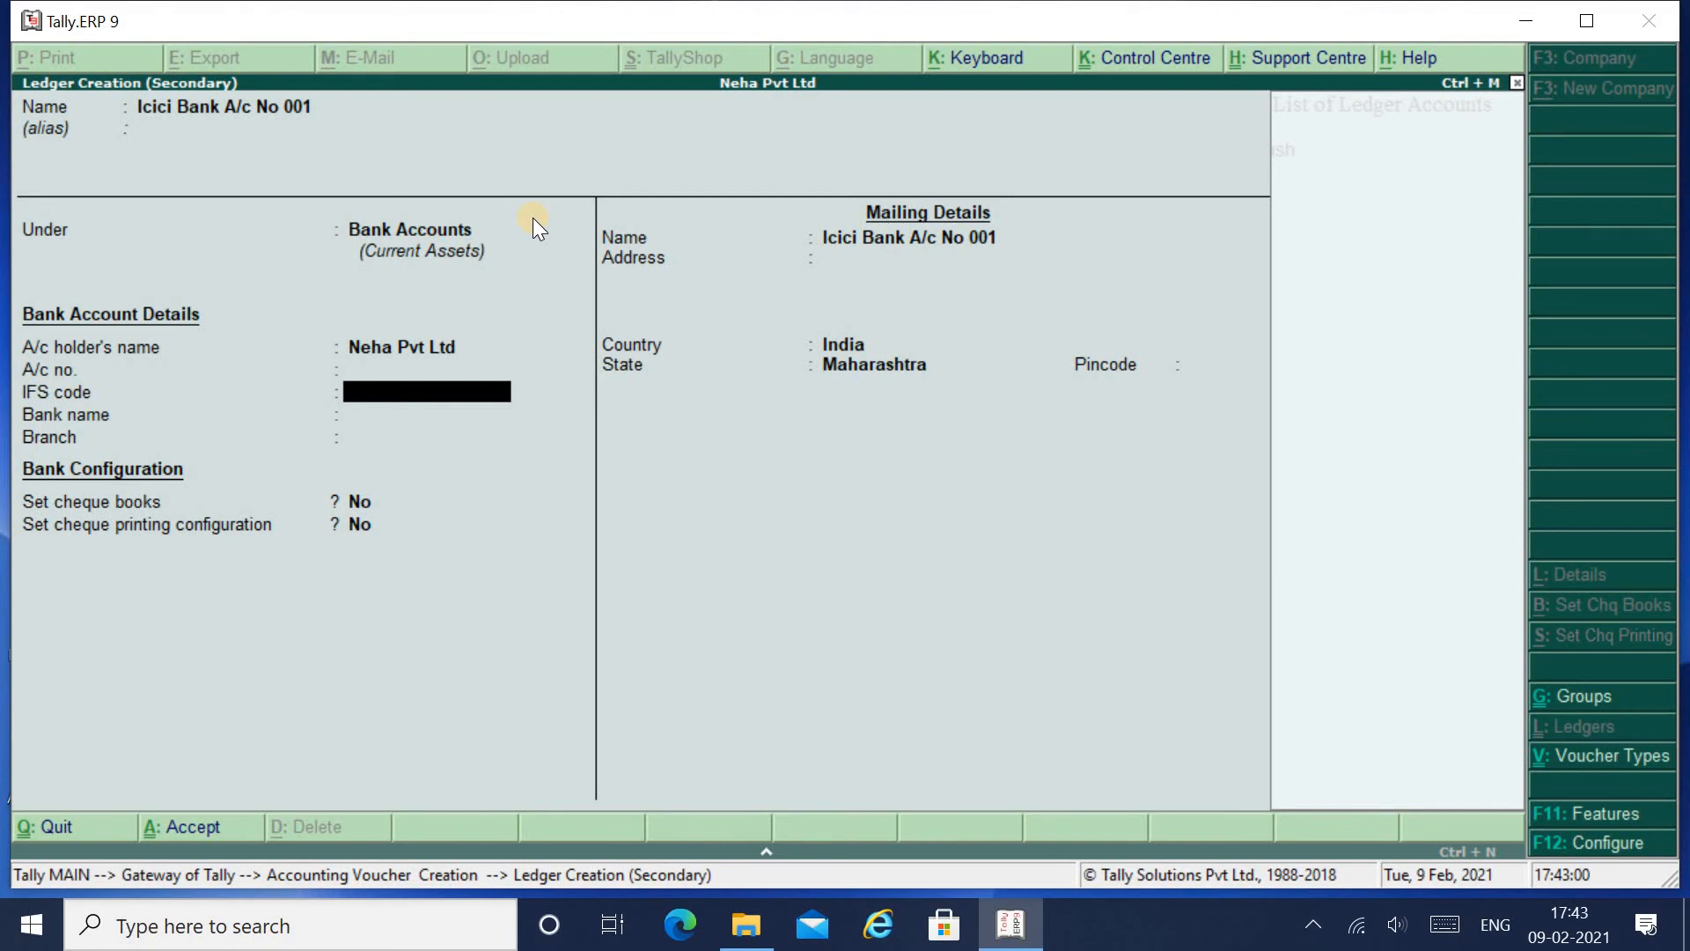
Leave the remaining bank details and configuration at their defaults, with bank name Not Applicable, and save the ledger.
key(Return)
key(Return)
key(Return)
key(Return)
key(Return)
key(Return)
key(Return)
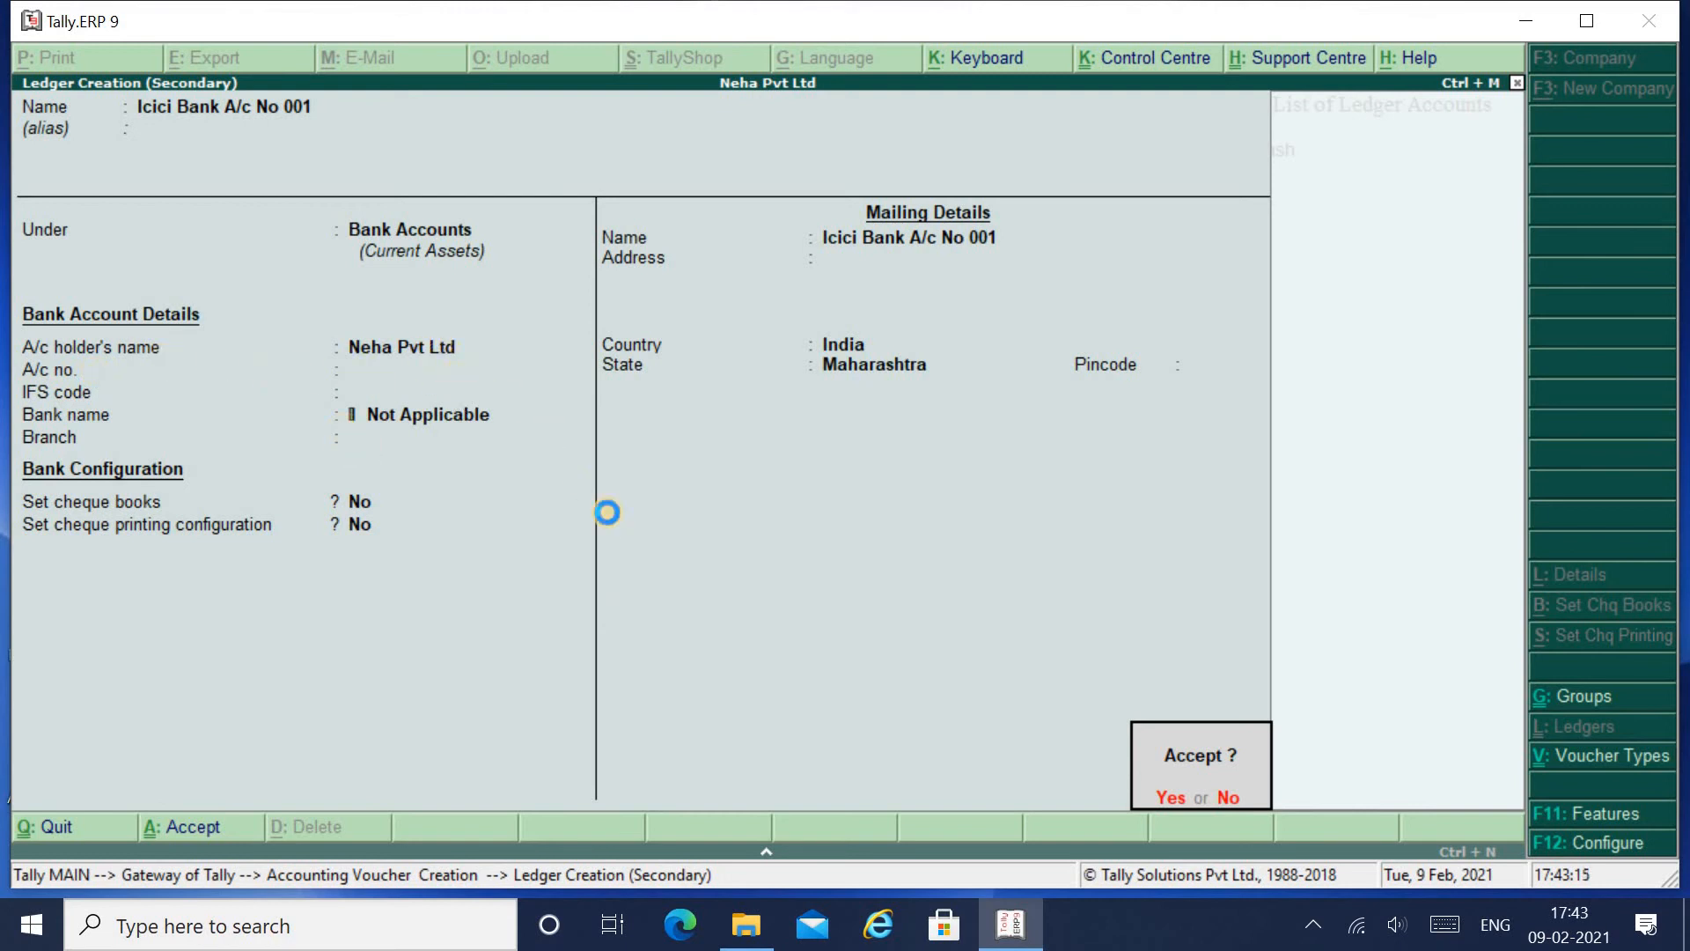
key(Return)
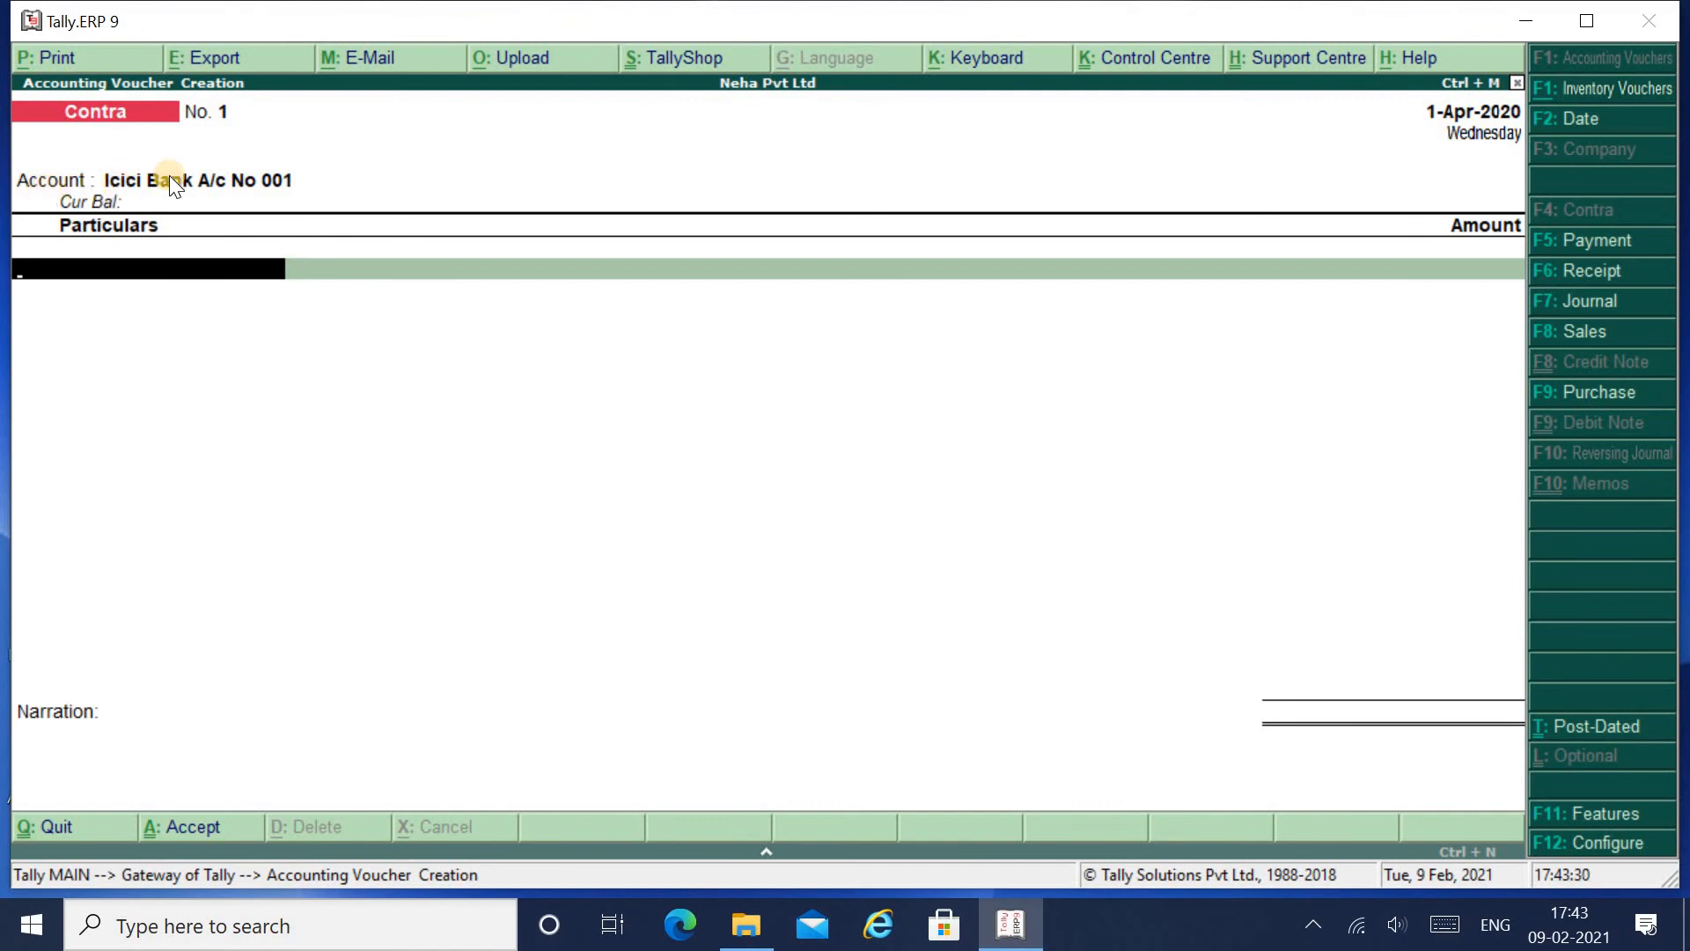
Enter Cash as the voucher's particular with an amount of 1000 and finish the entry lines.
text(Ca)
key(Return)
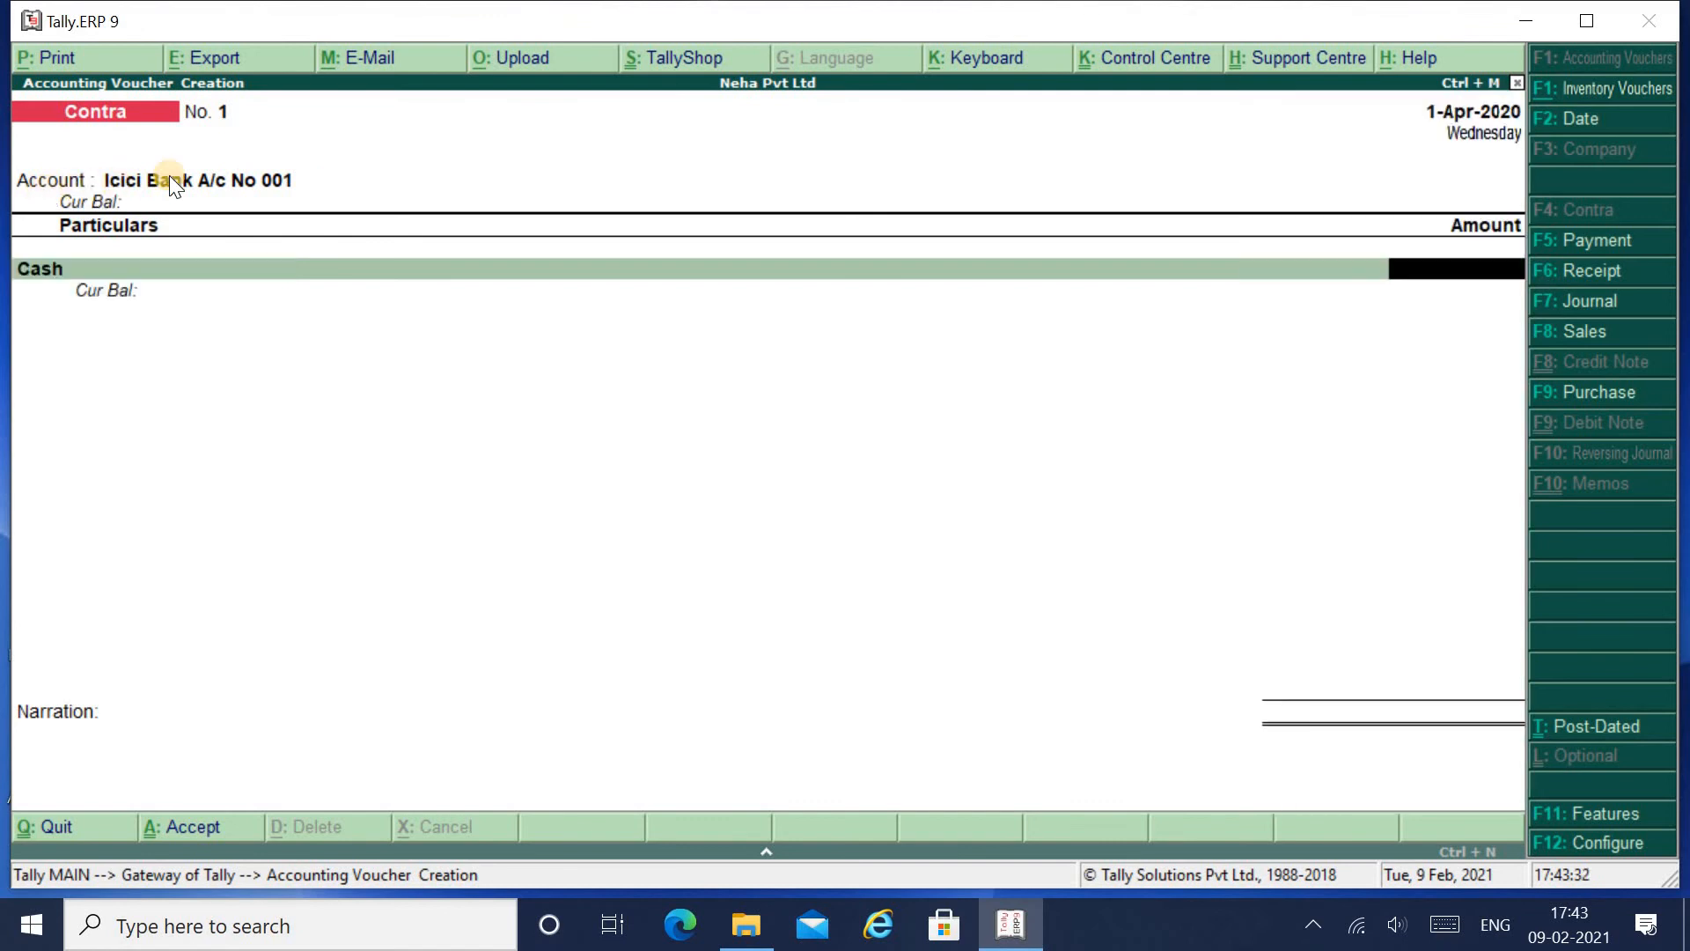
text(1000)
key(Return)
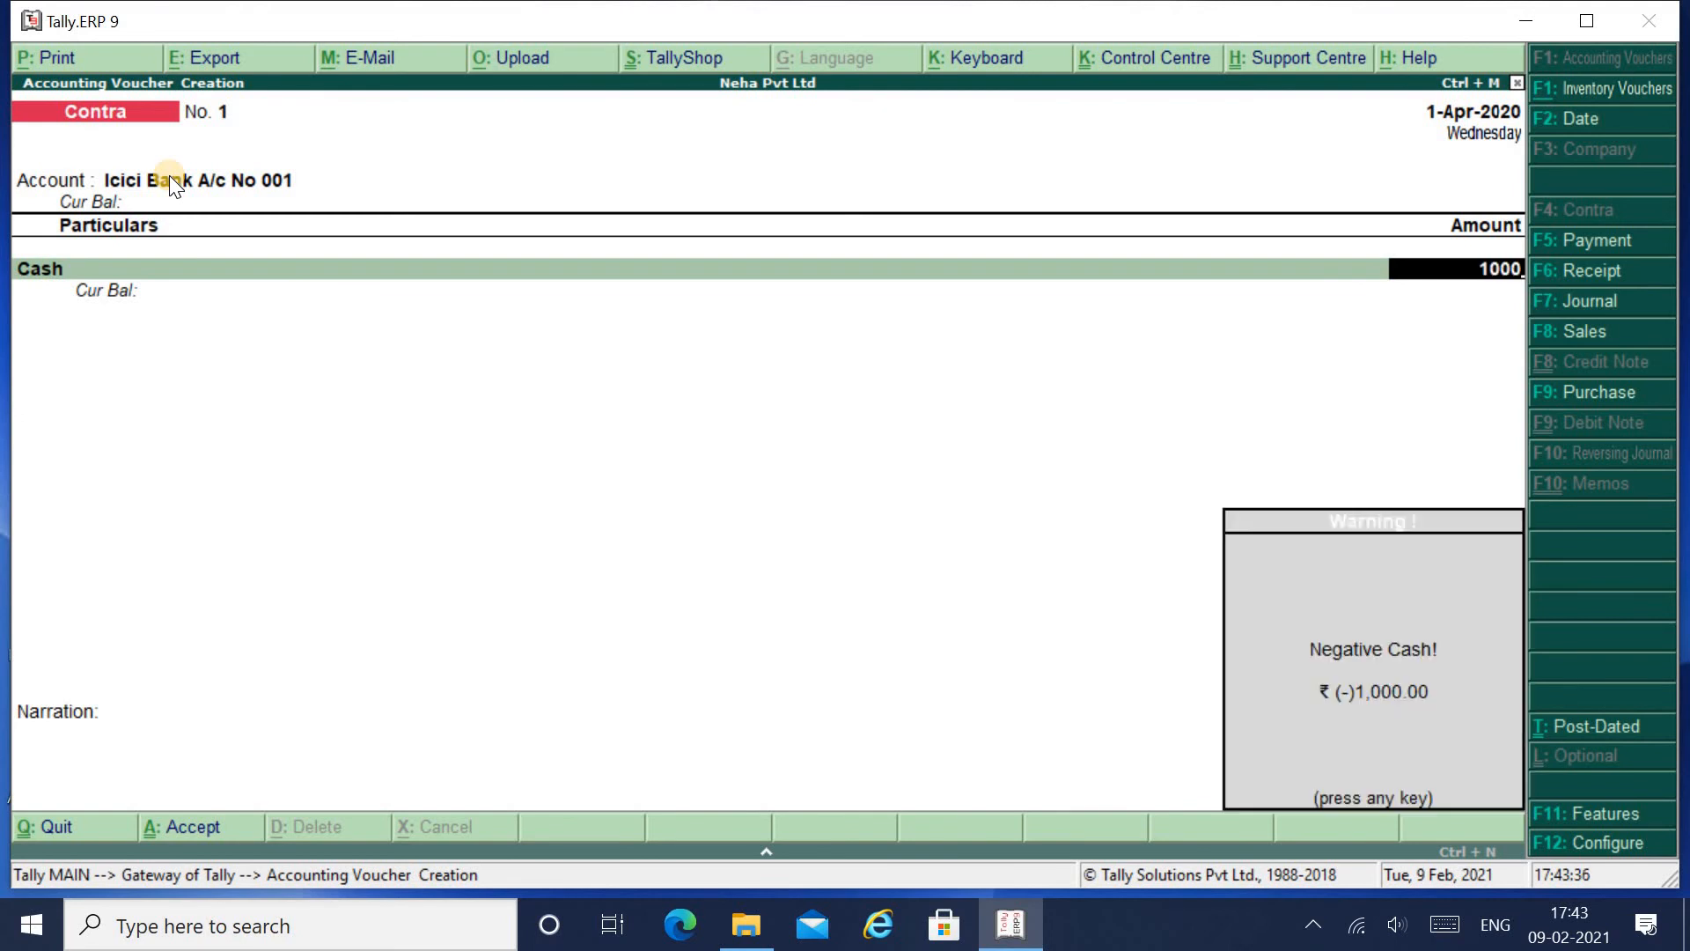
key(Return)
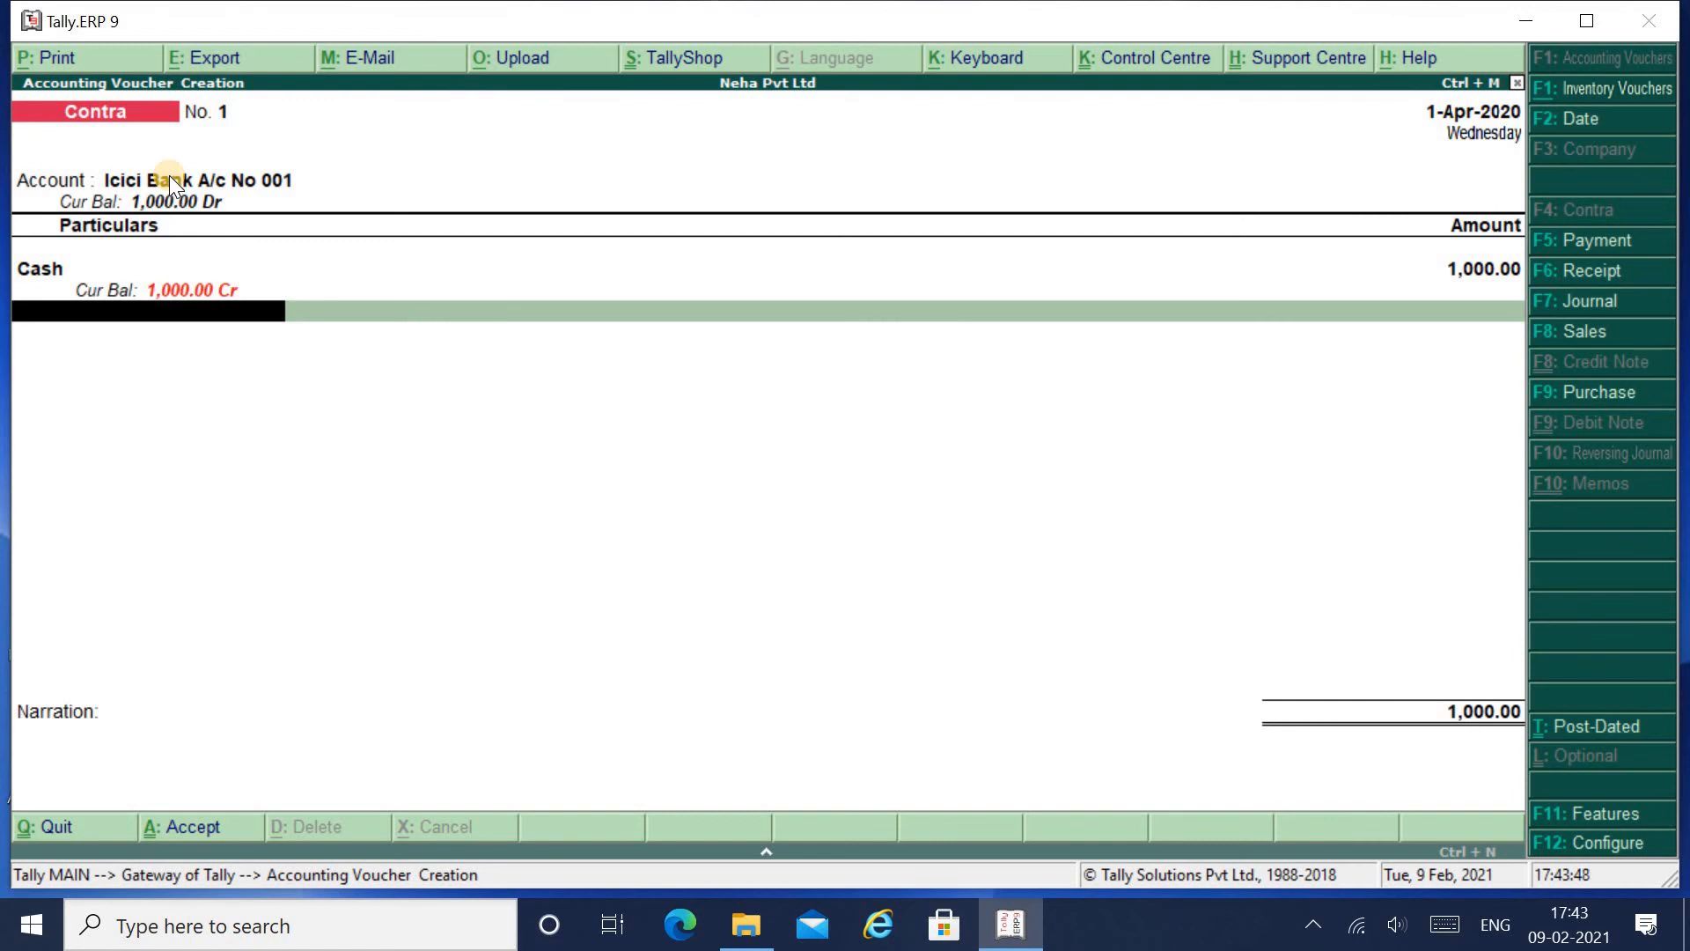
key(Return)
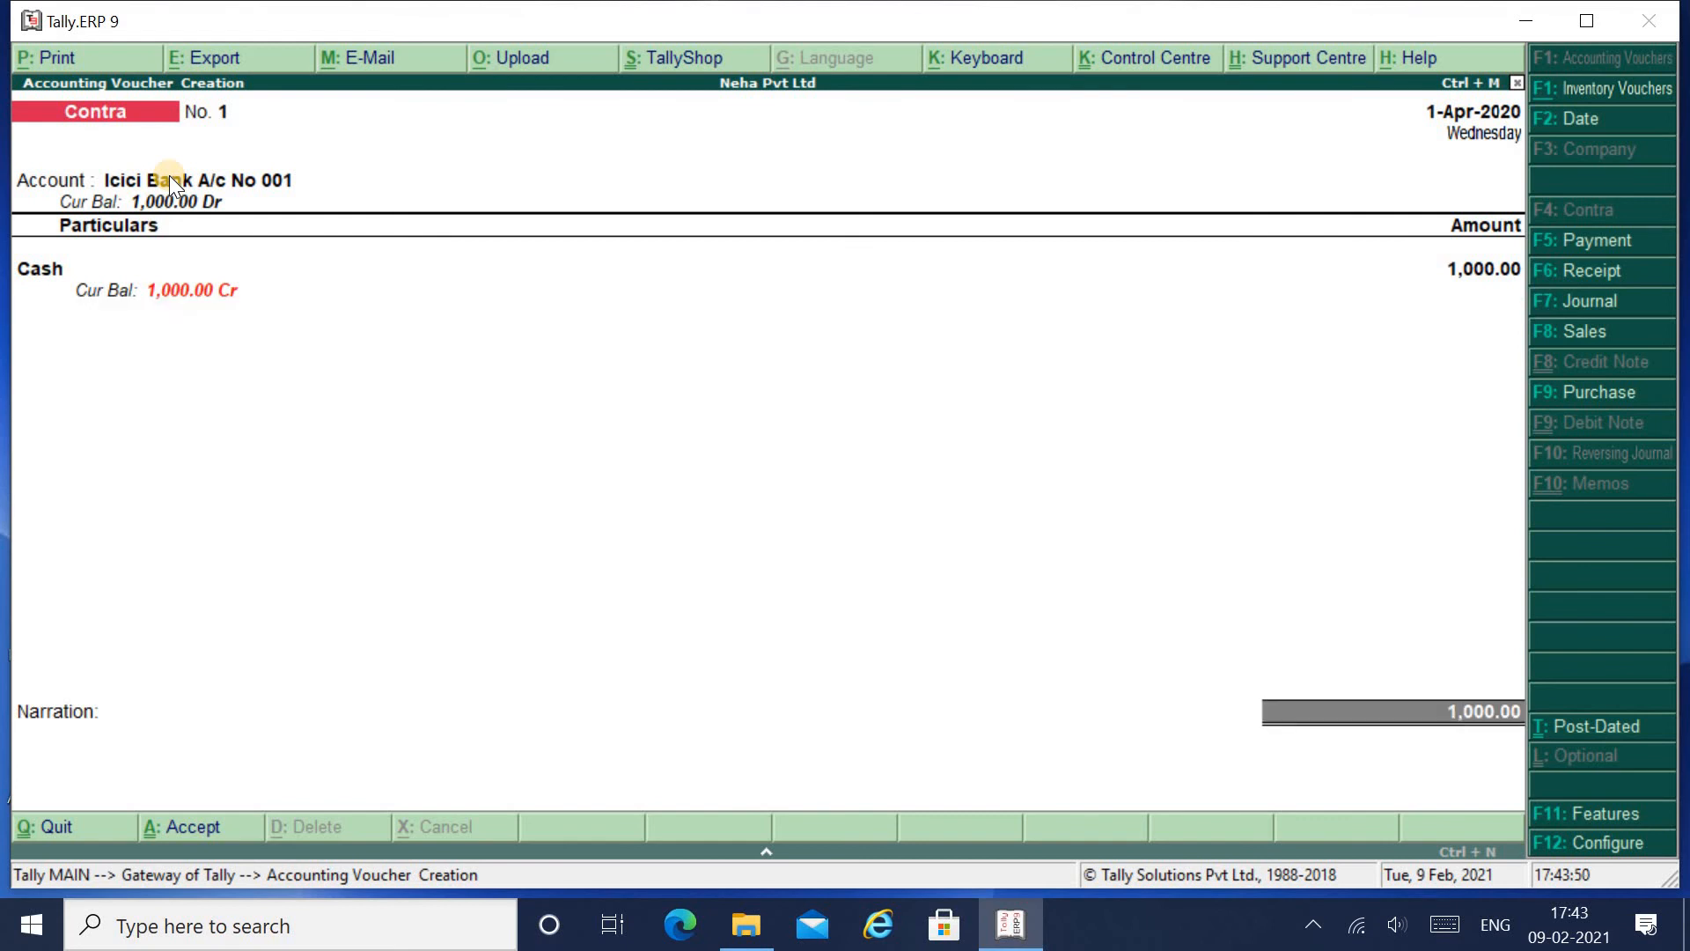
Complete the bank allocation as a Cash transaction, entering 2 notes of 500 in the cash denominations.
key(Return)
key(Return)
key(Return)
key(Return)
key(Return)
key(Return)
key(Return)
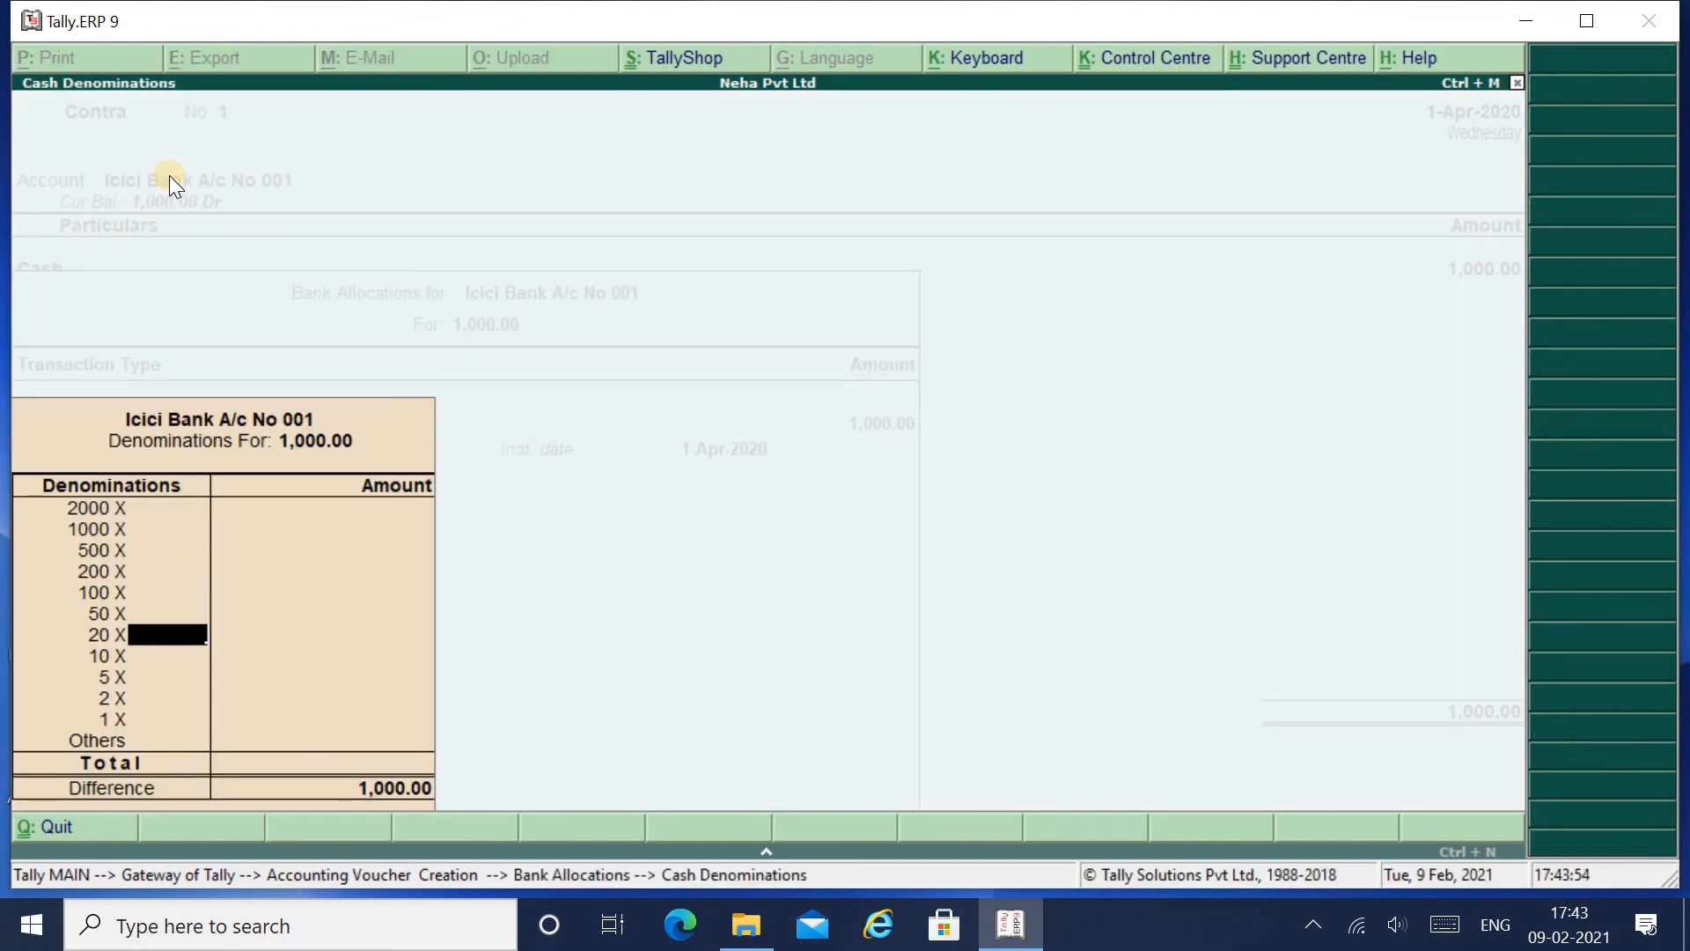
key(Up)
key(Up)
key(Up)
key(Up)
key(Up)
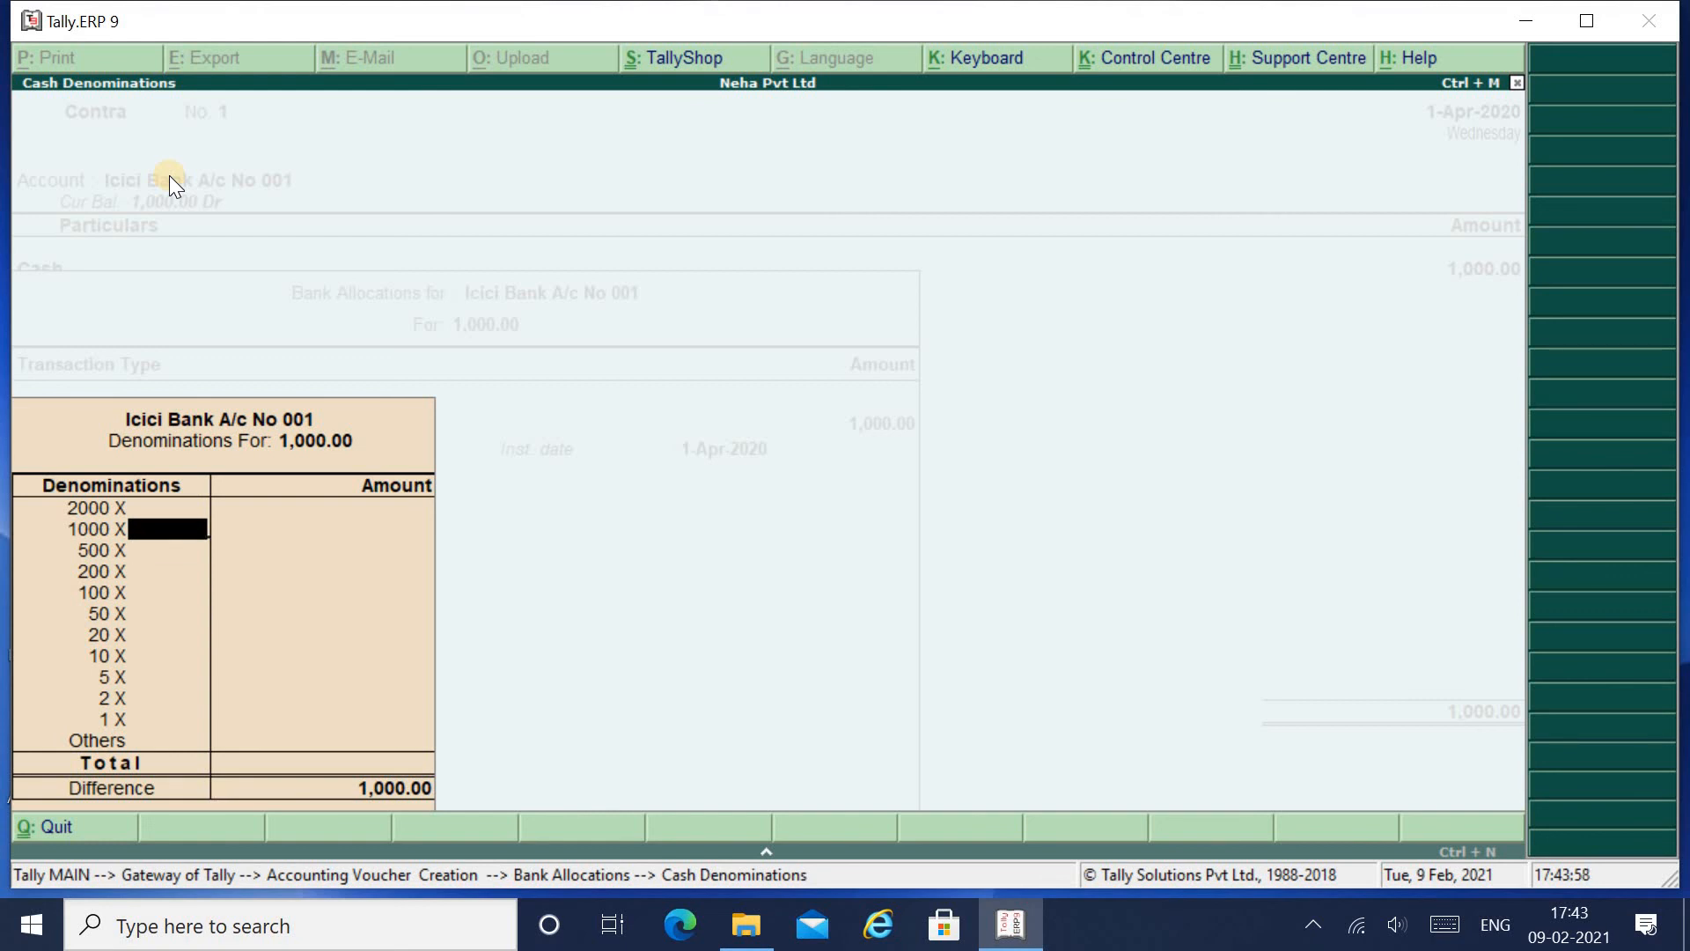
key(Down)
text(2)
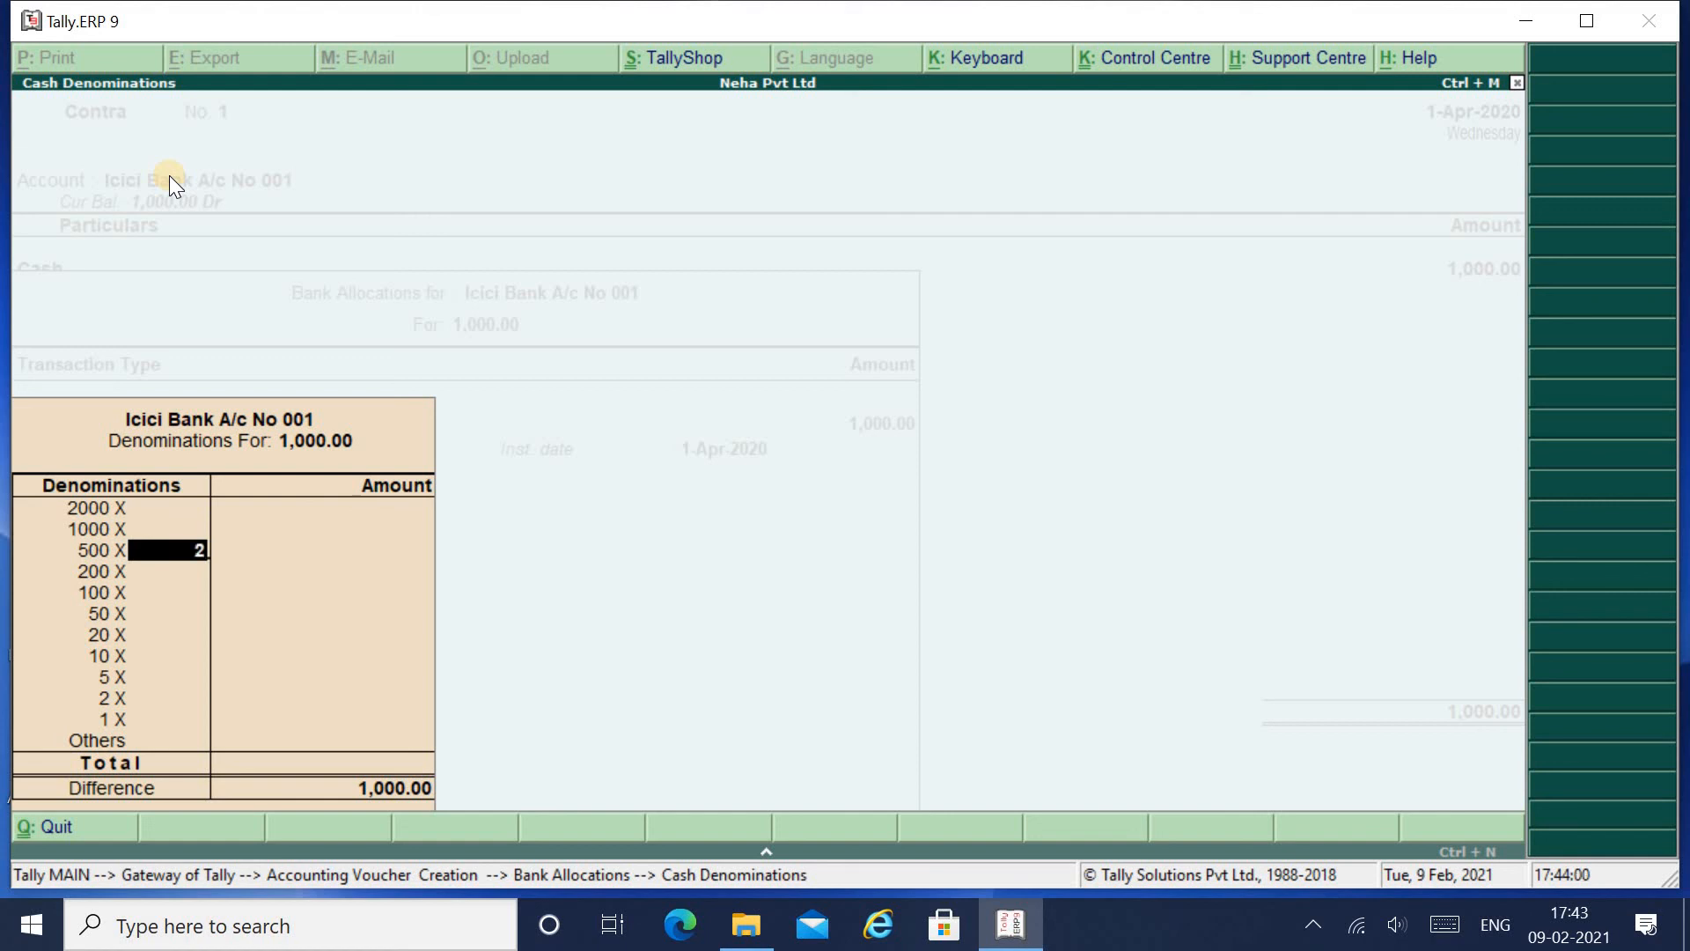
key(Return)
key(Return)
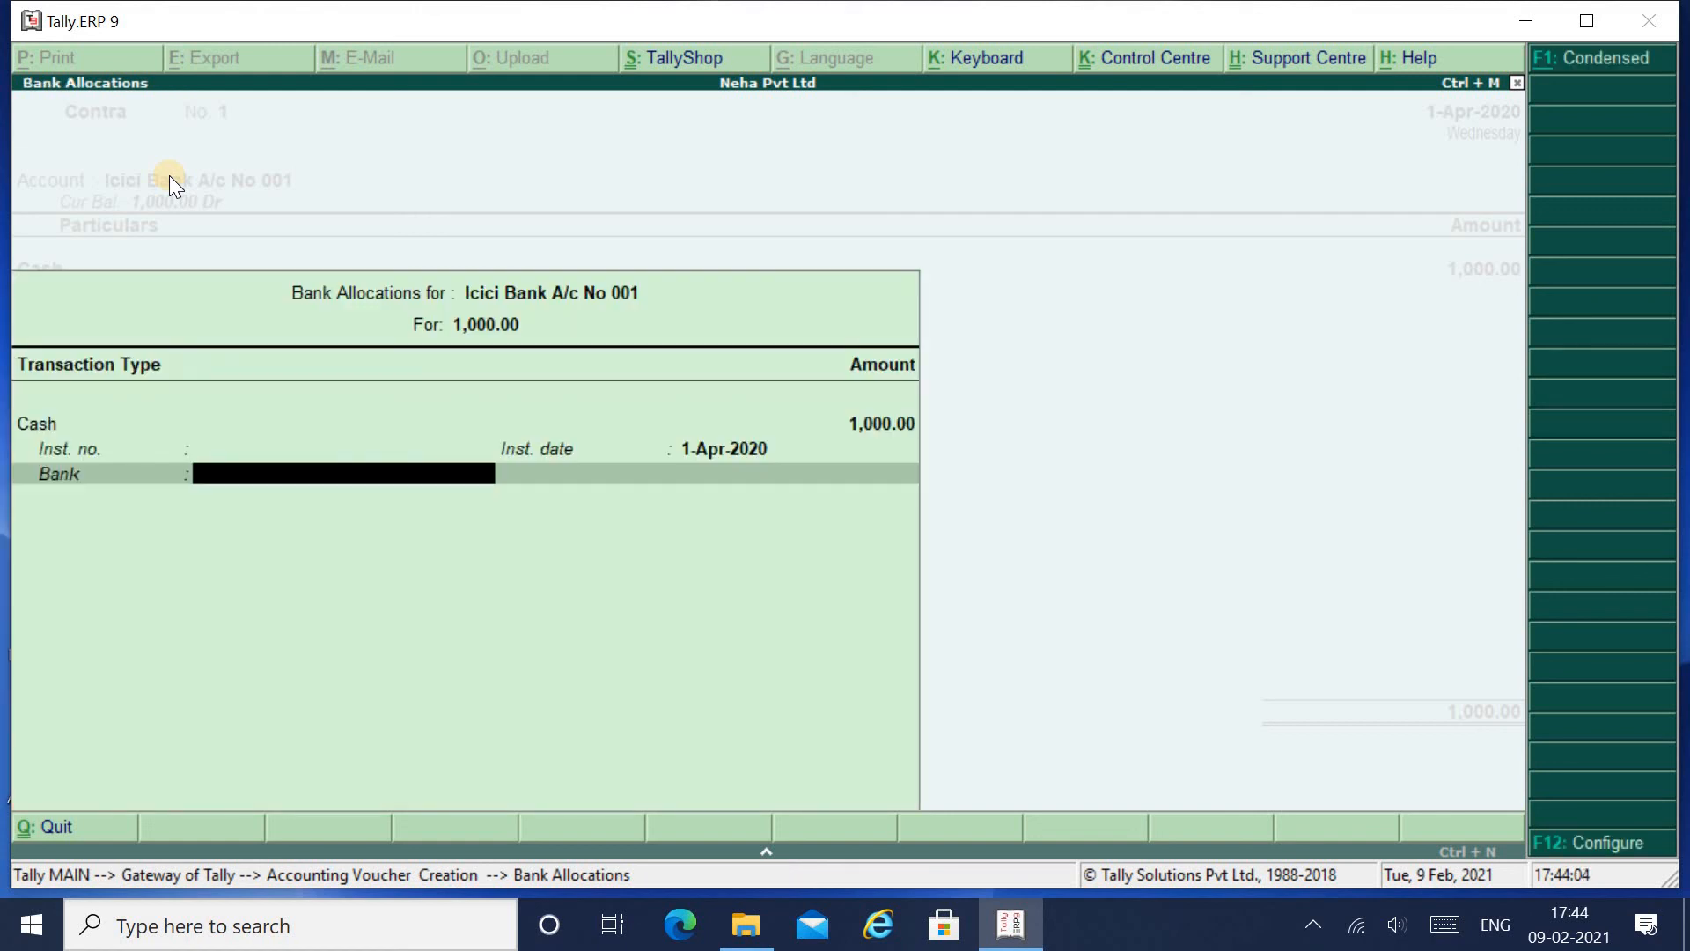
key(Return)
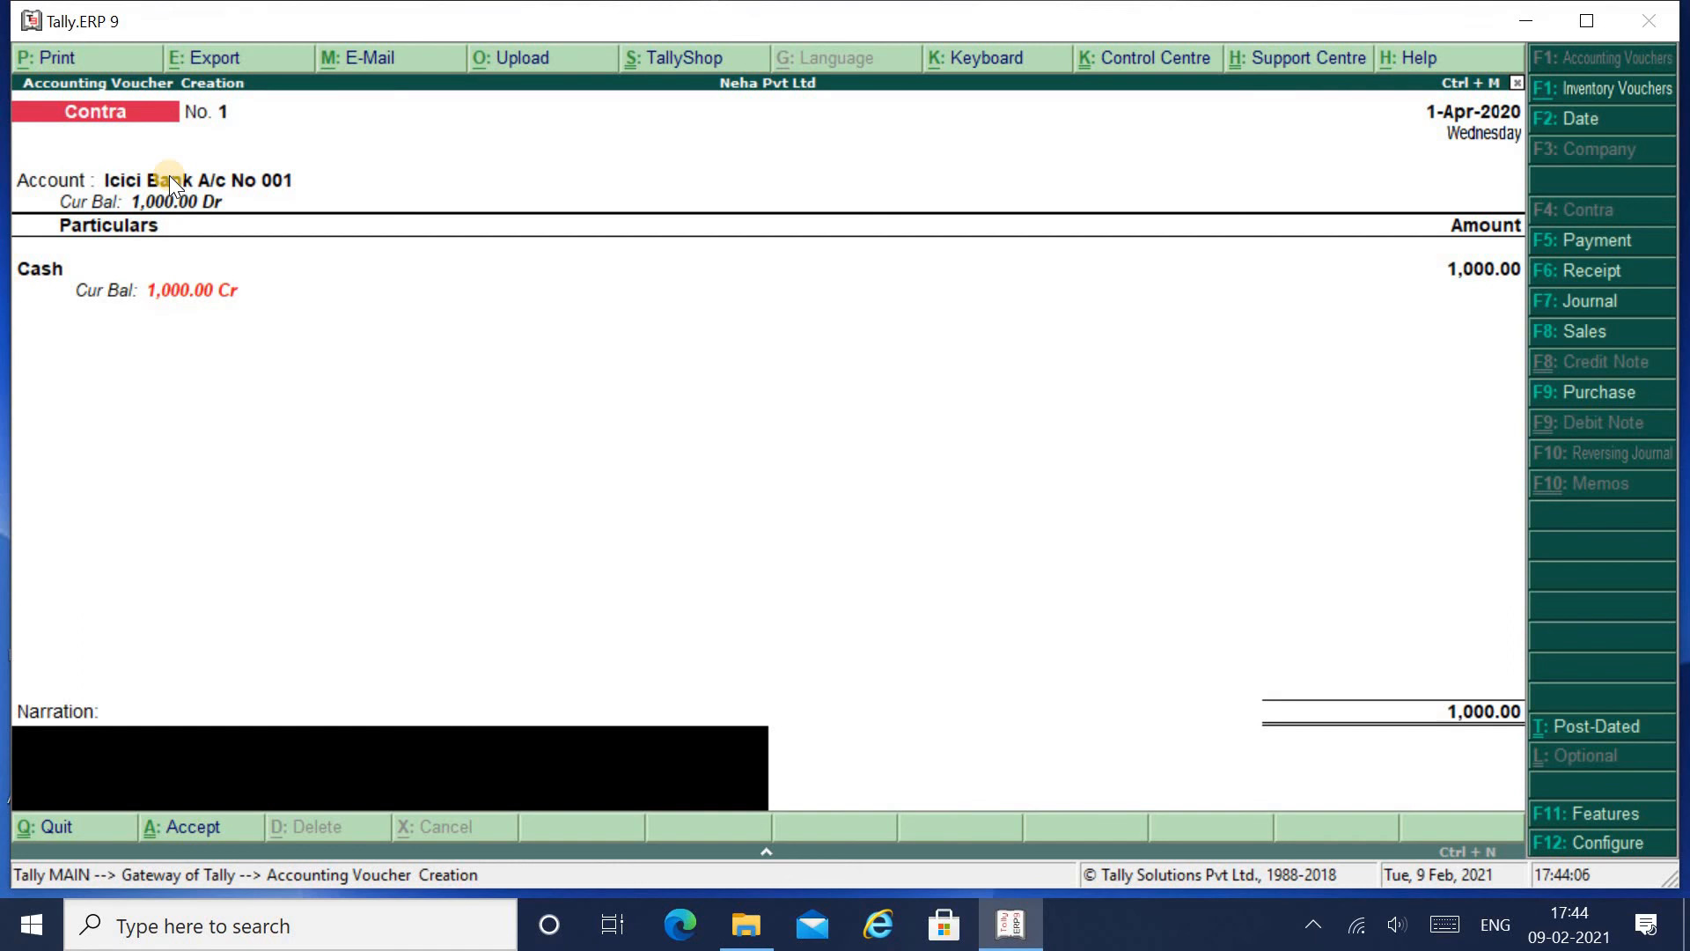
Enter the narration "being cash deposited" and save the Contra voucher.
text(being cash deposired)
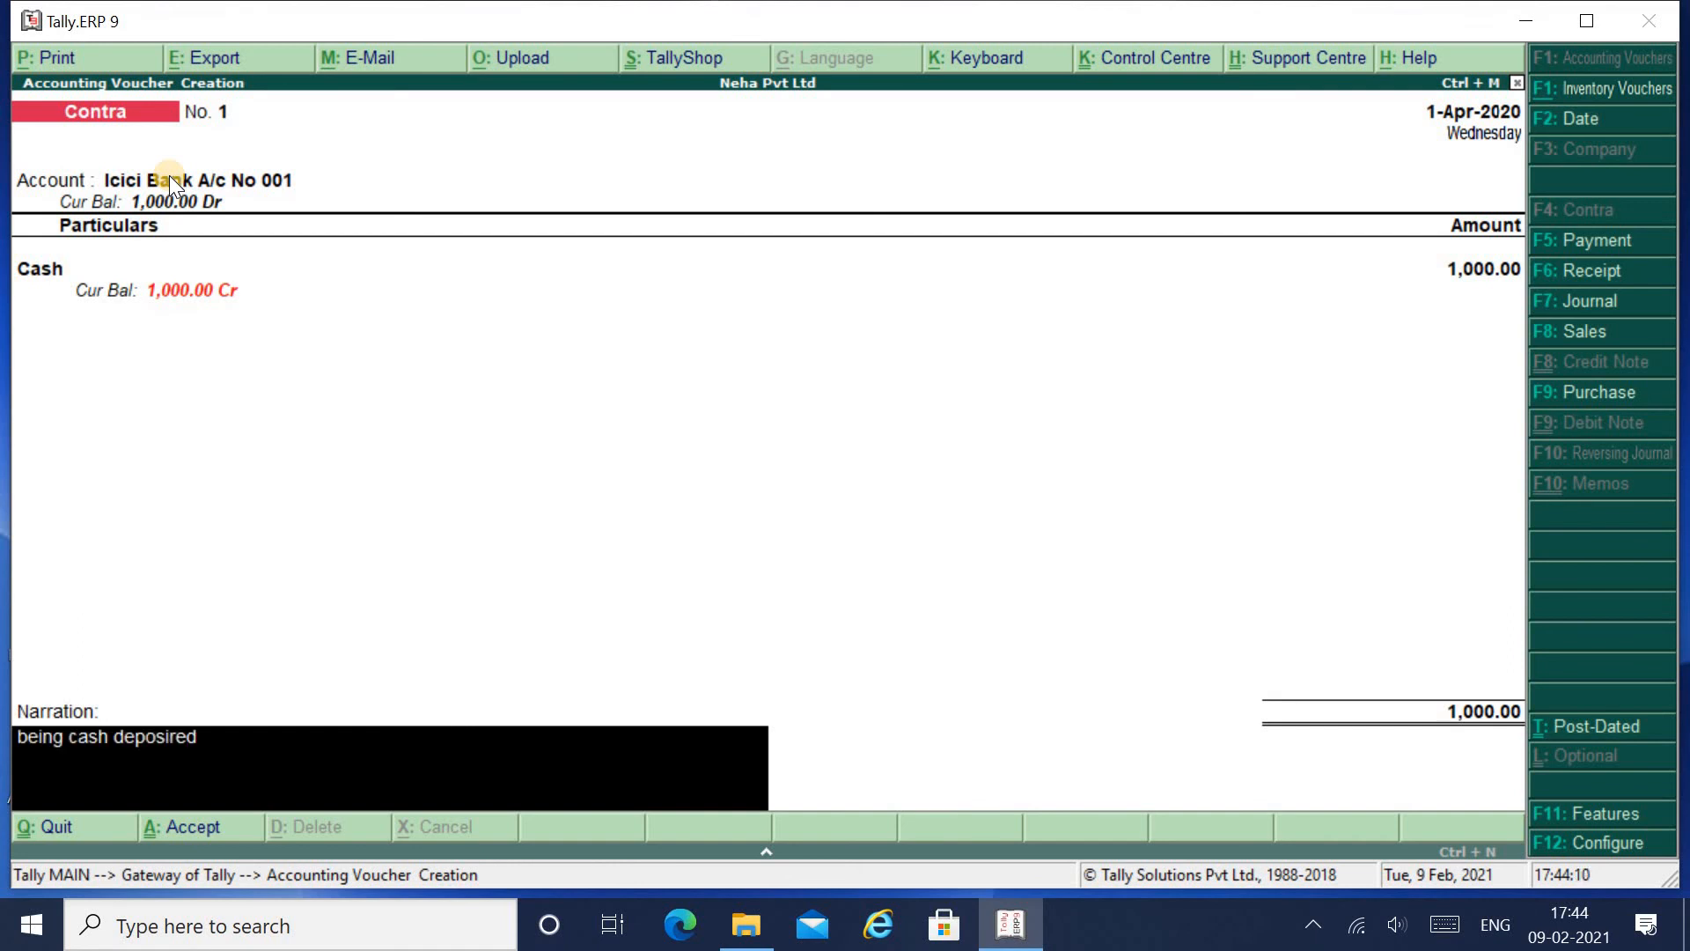
key(BackSpace)
key(BackSpace)
key(BackSpace)
text(ted)
key(Return)
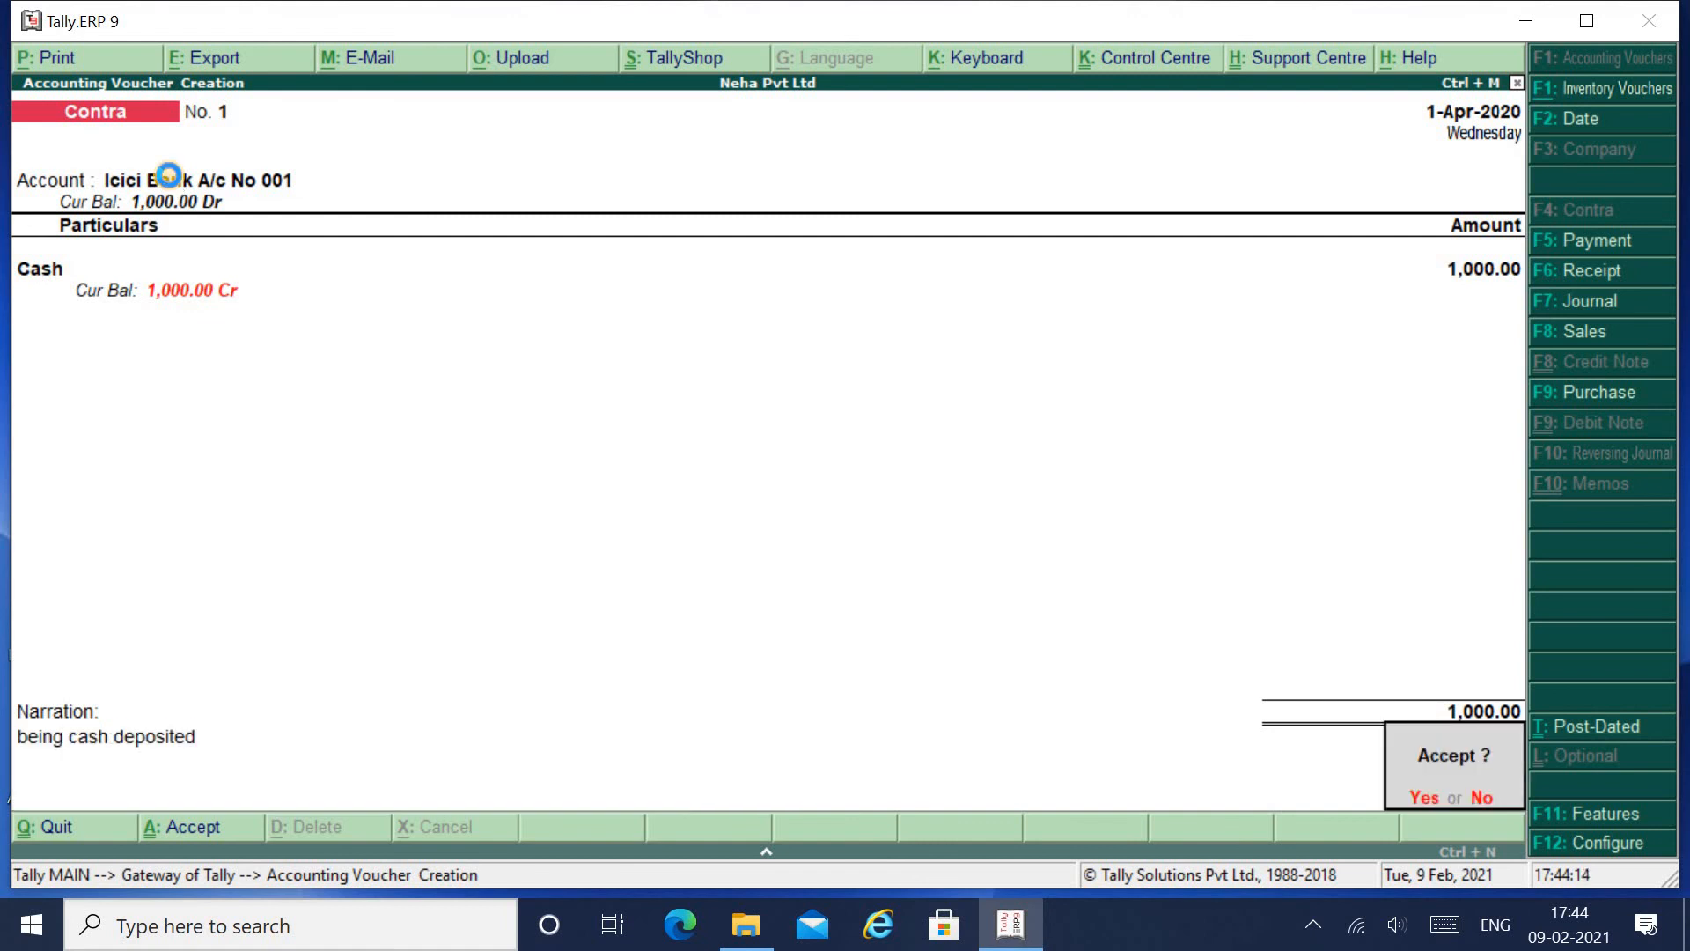
key(Return)
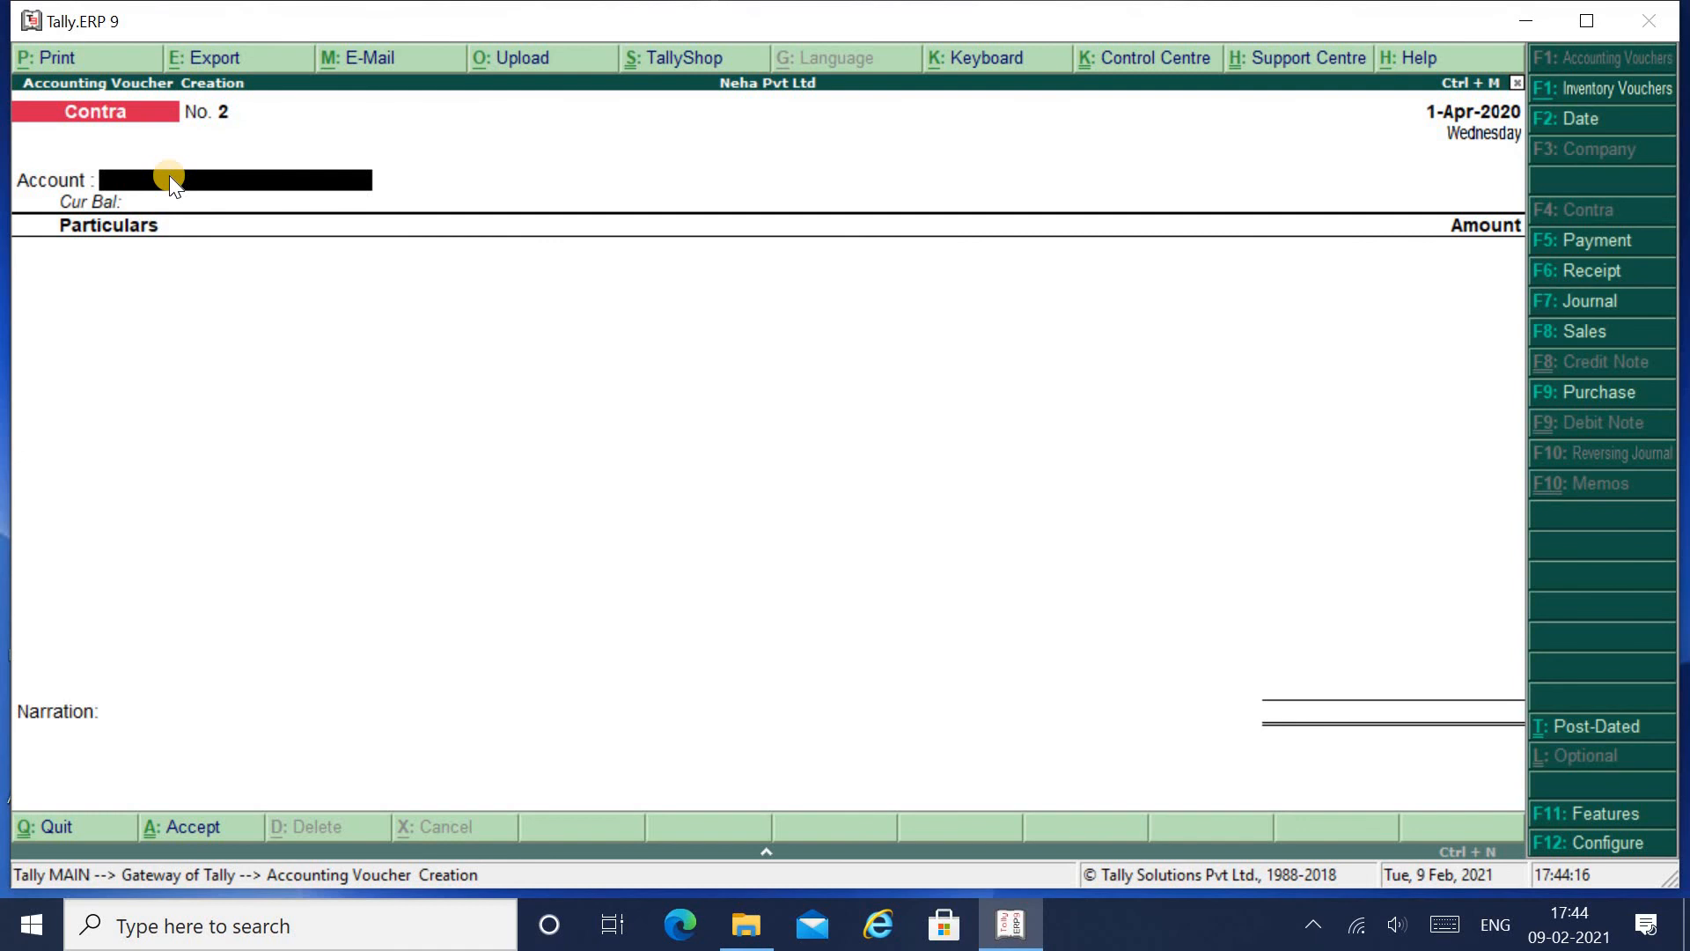